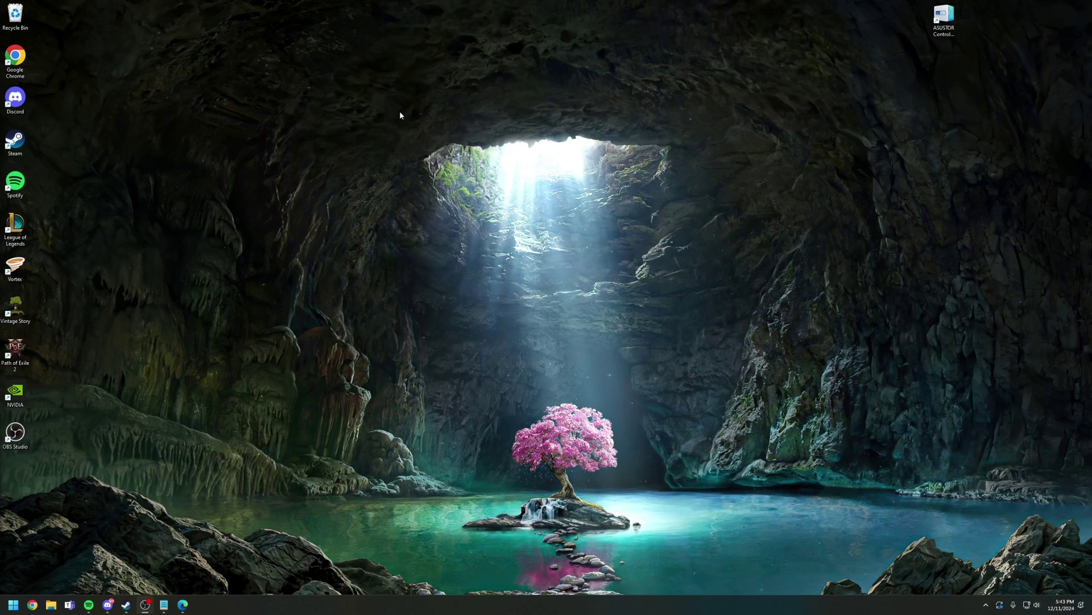
Step: In File Explorer, go to This PC > Local Disk (C:) > Users > your user folder
drag(393, 103, 408, 149)
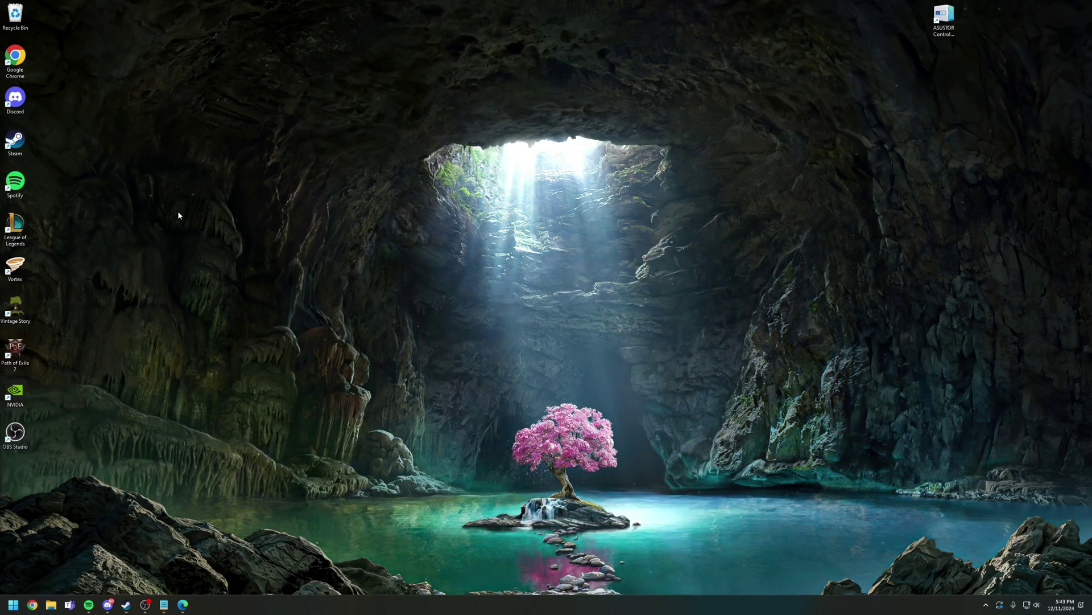
drag(349, 62, 746, 295)
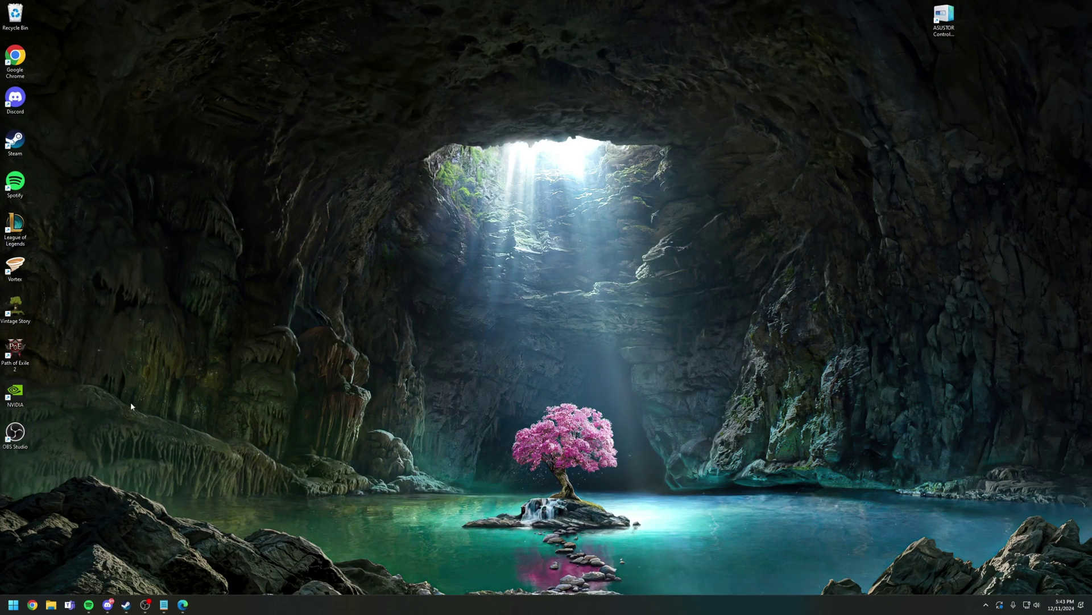
click(51, 606)
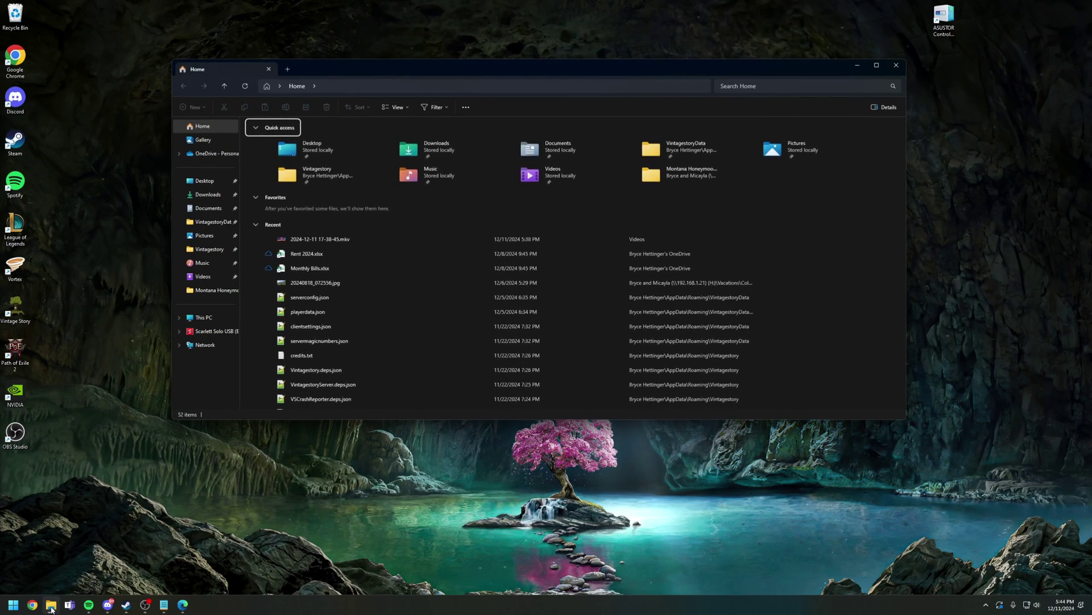
click(209, 319)
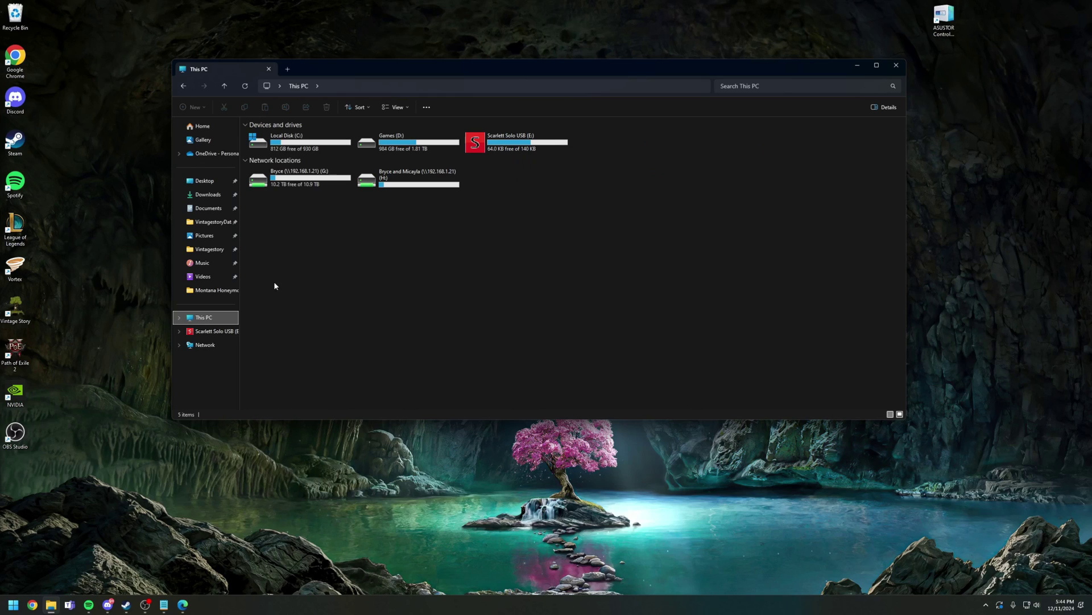
double_click(305, 141)
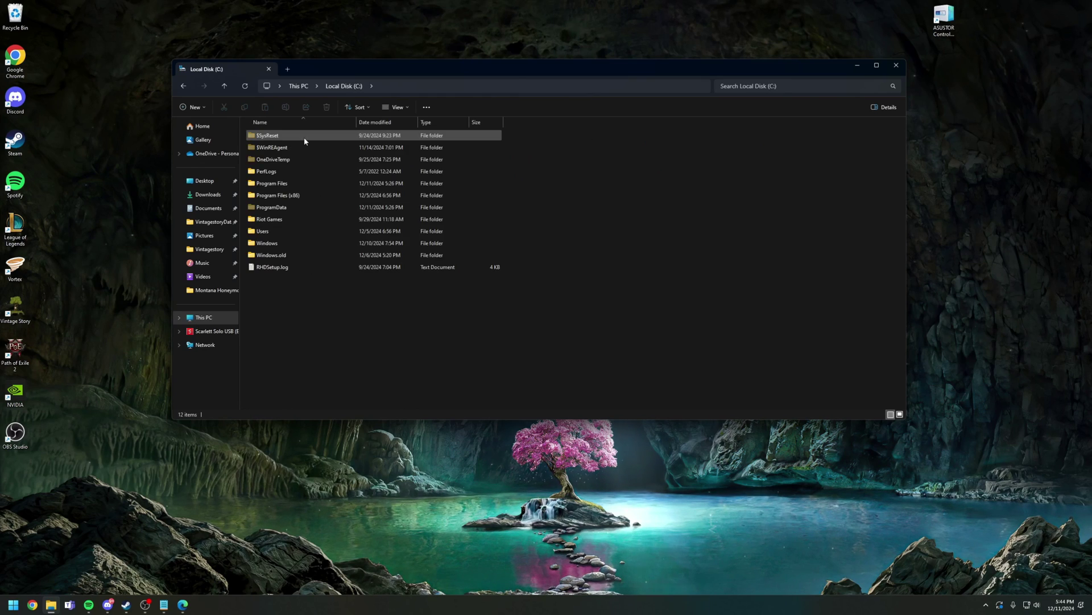
double_click(258, 233)
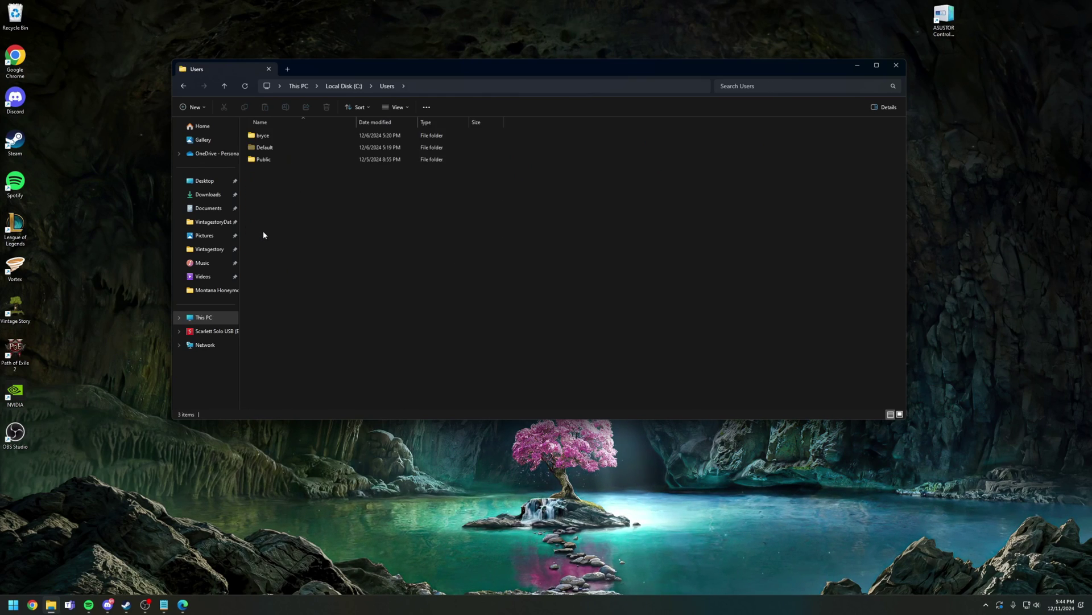
double_click(278, 137)
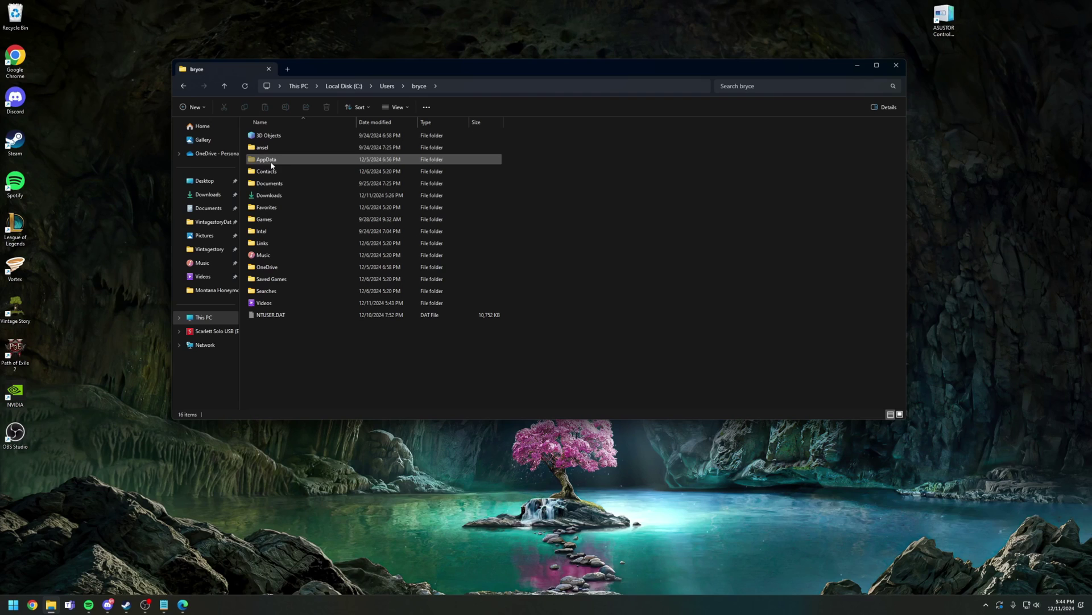
Step: Turn on hidden items so the AppData folder is listed
right_click(273, 279)
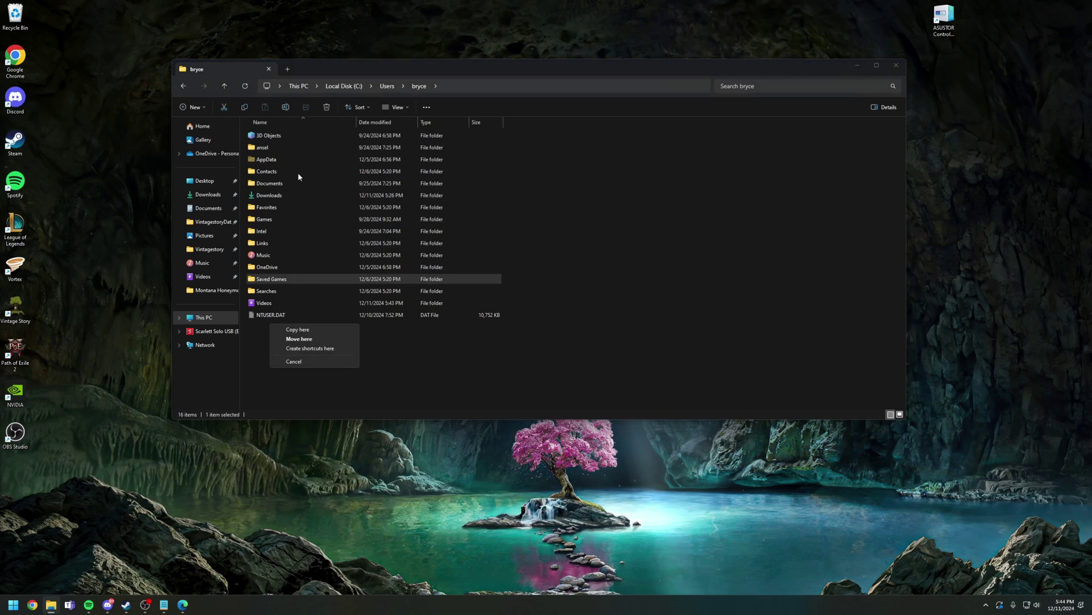
click(417, 373)
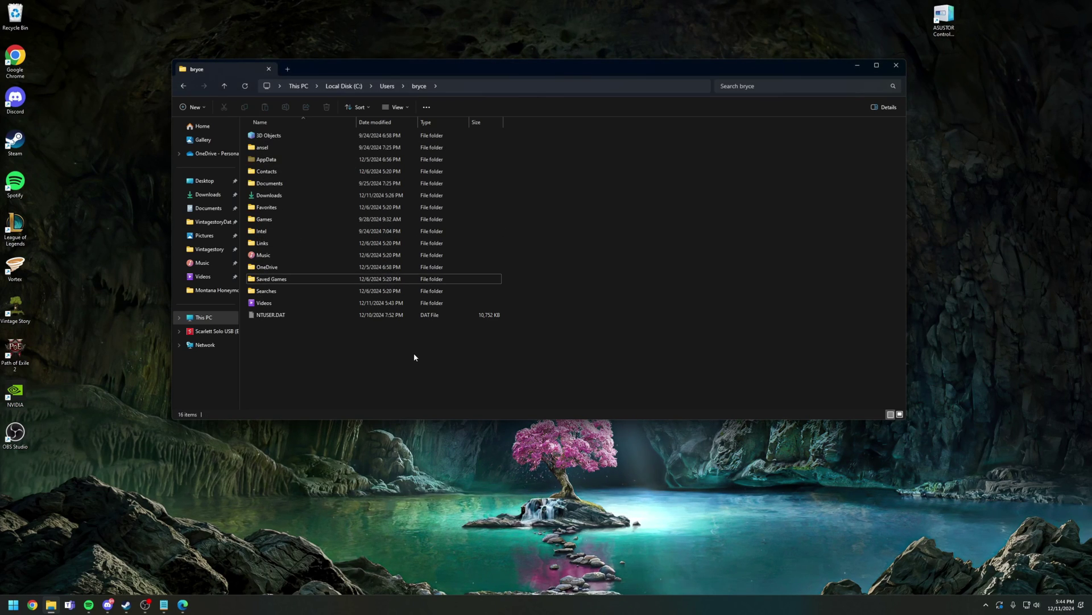
click(408, 110)
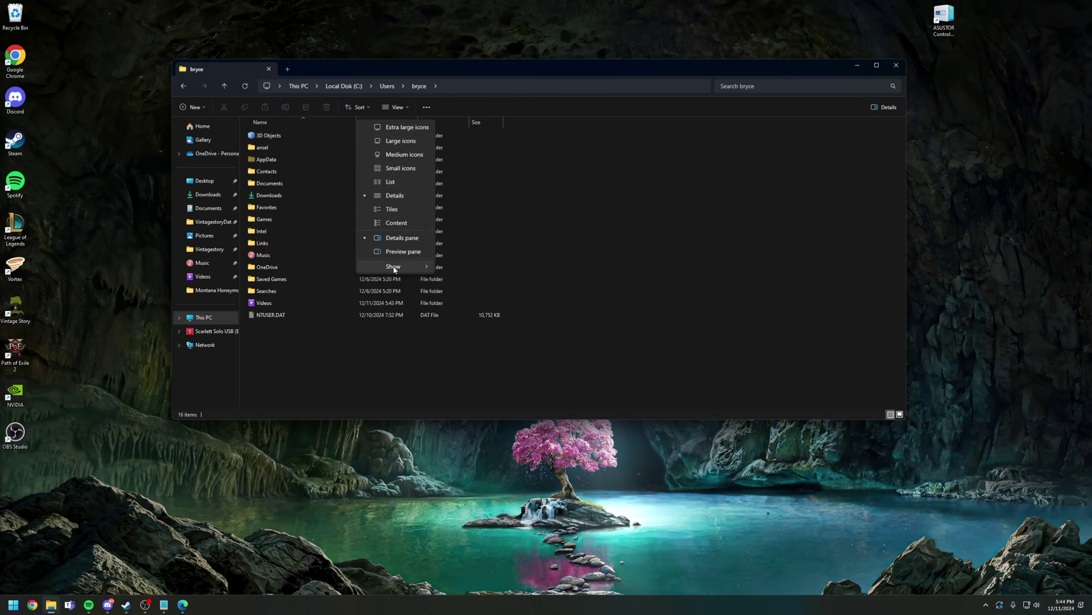
mouse_move(392, 268)
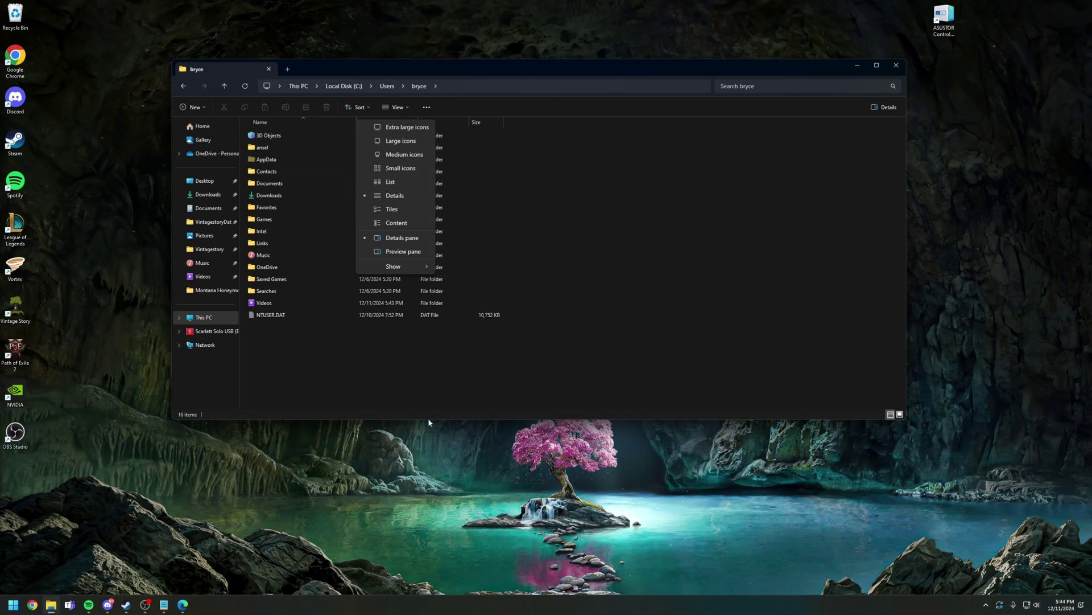
key(Escape)
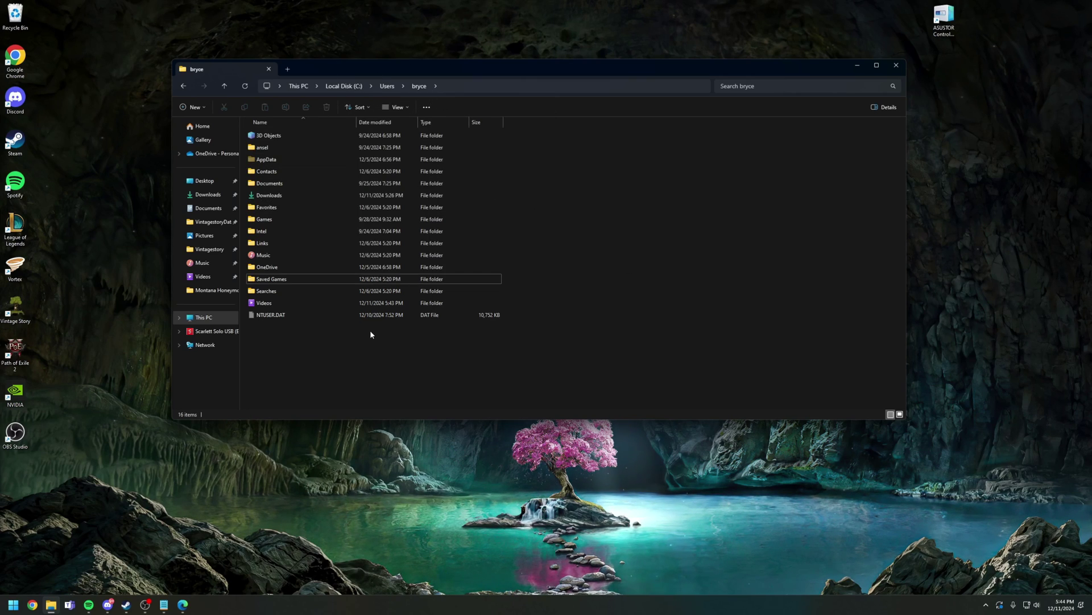
Step: Go into AppData > Roaming > Vintagestory and select VintagestoryServer.exe
double_click(304, 160)
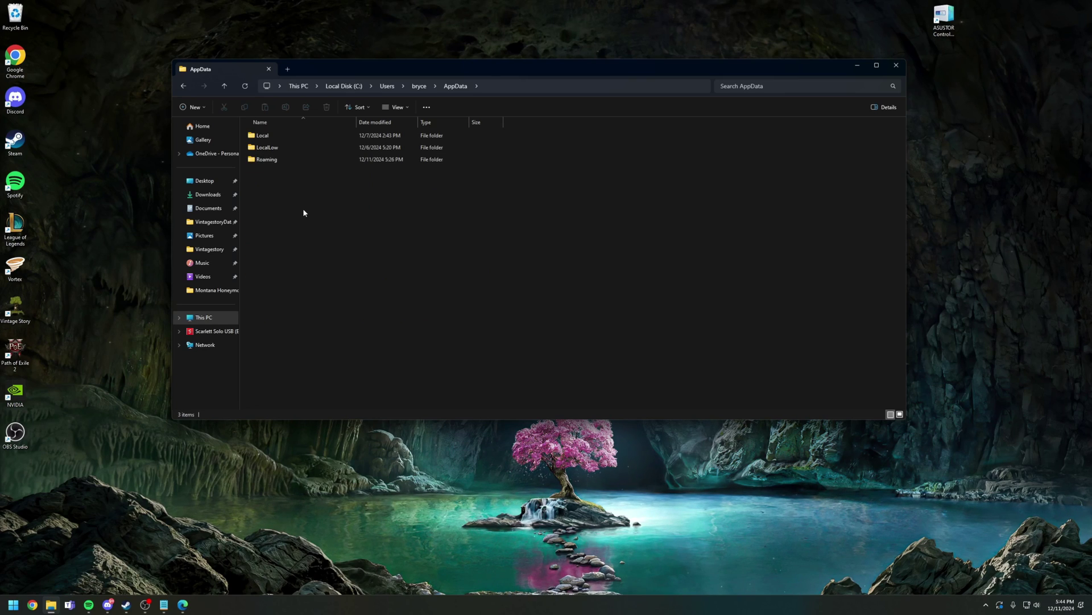
double_click(278, 160)
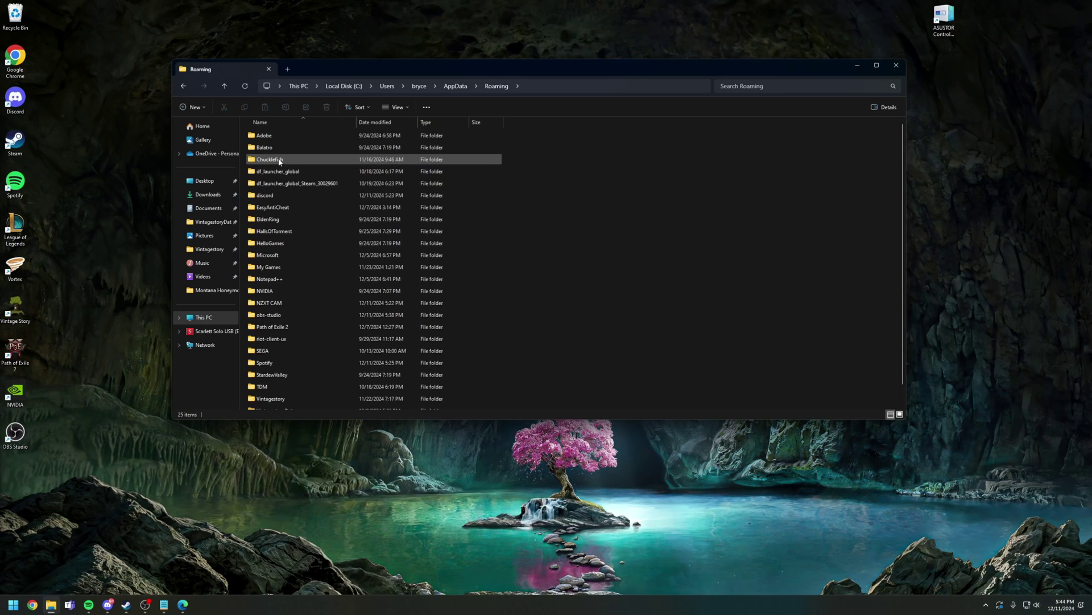
scroll(291, 179, down, 1)
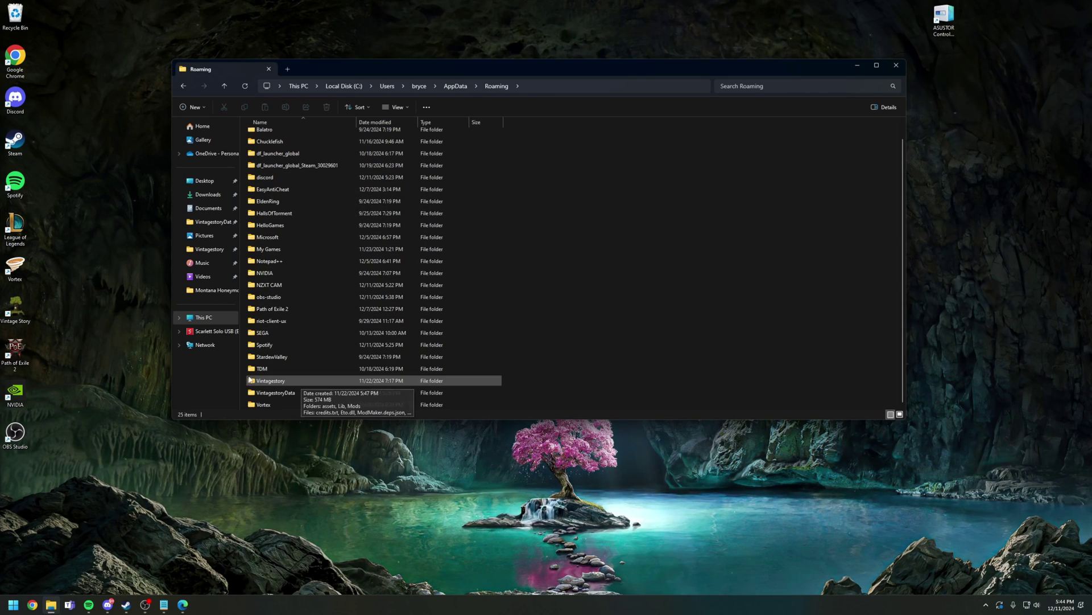
double_click(284, 381)
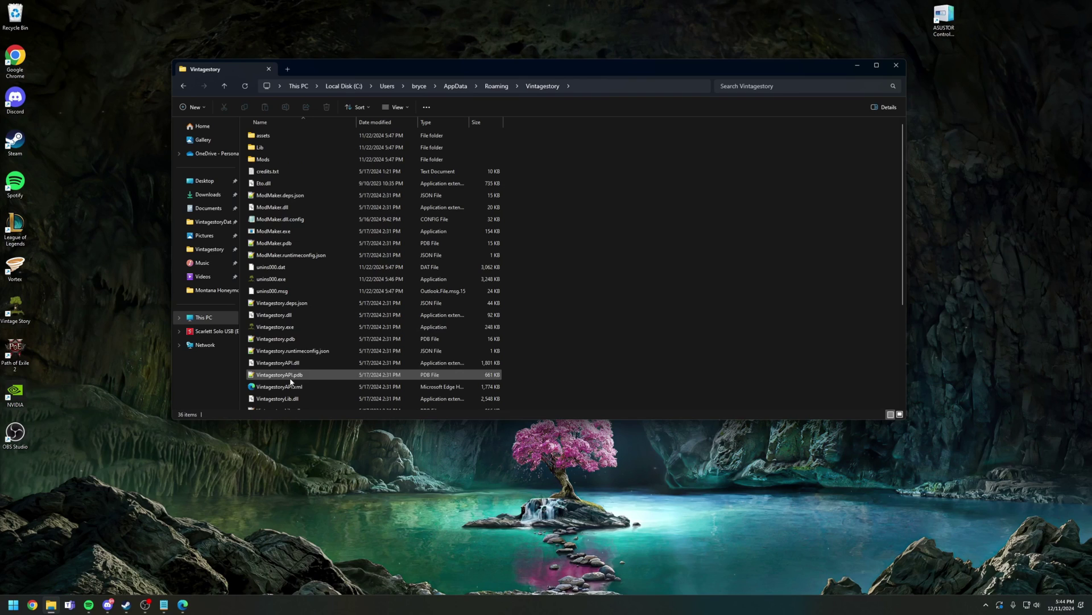
scroll(327, 189, down, 5)
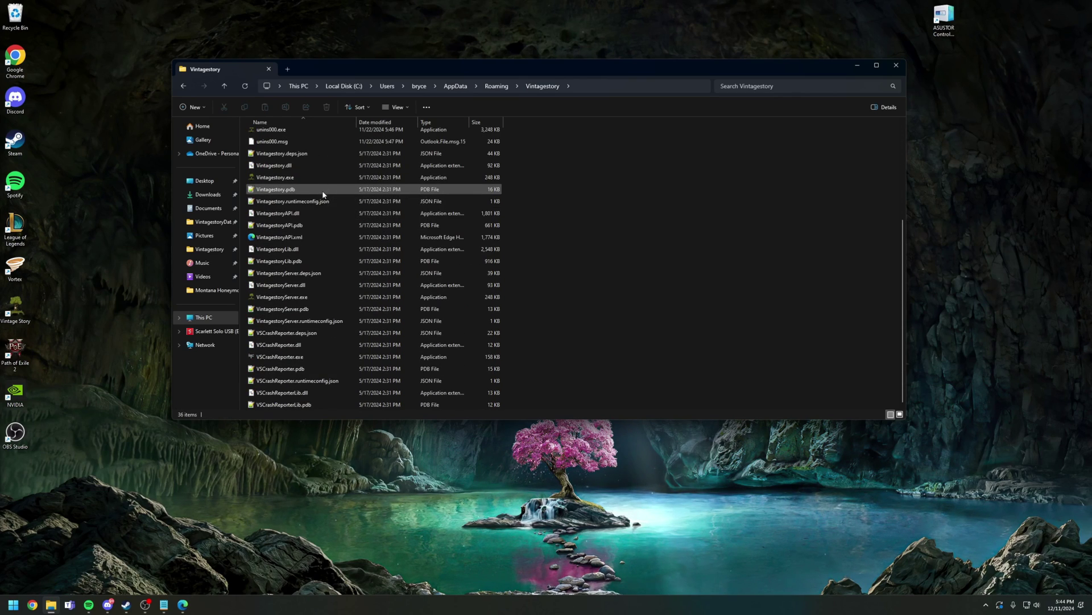
click(315, 298)
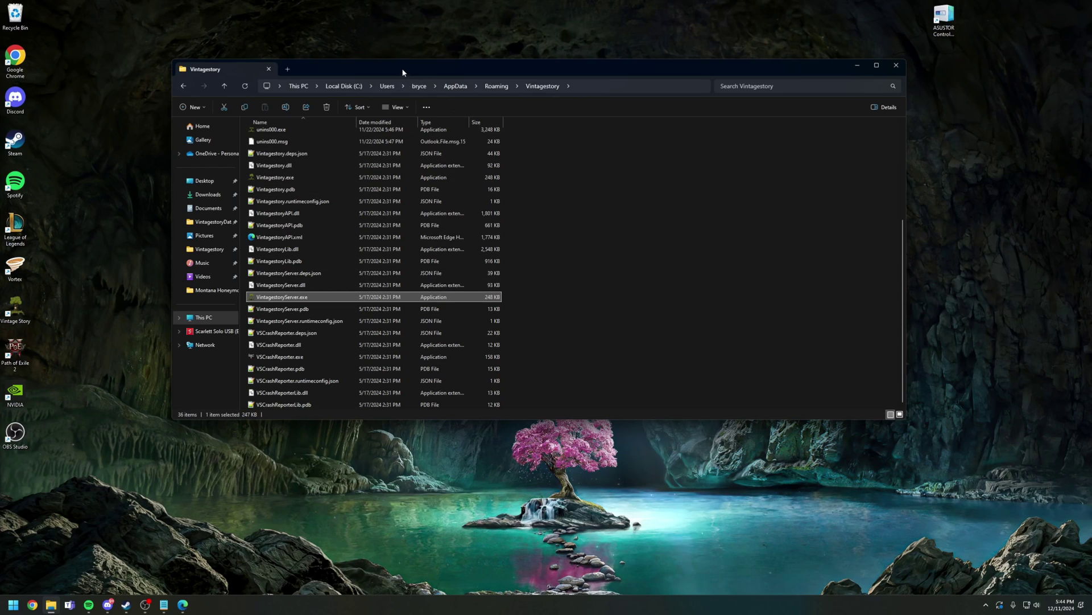
drag(402, 69, 436, 60)
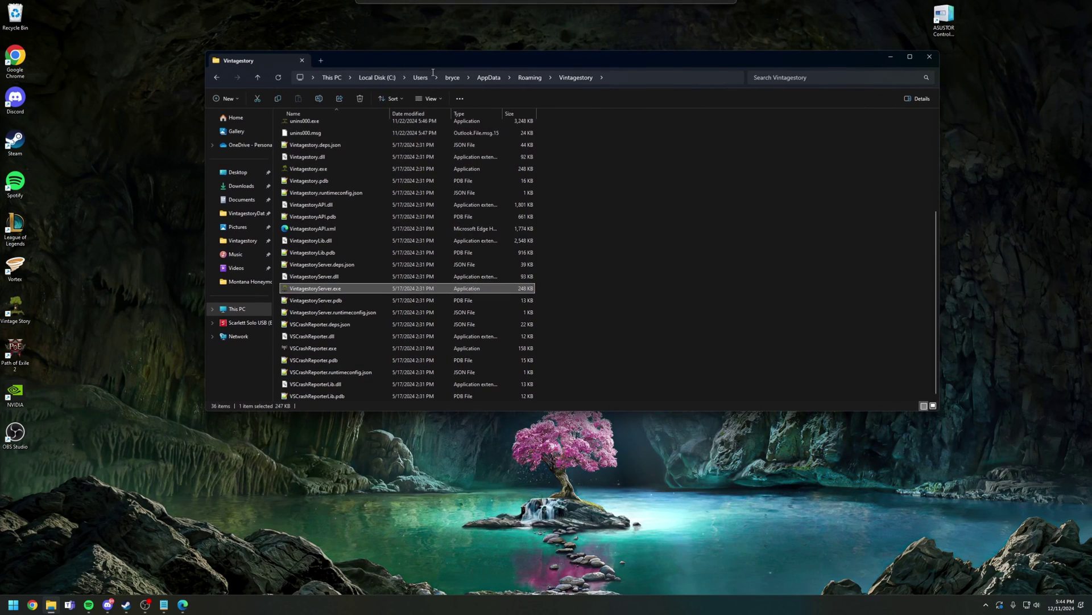
double_click(355, 289)
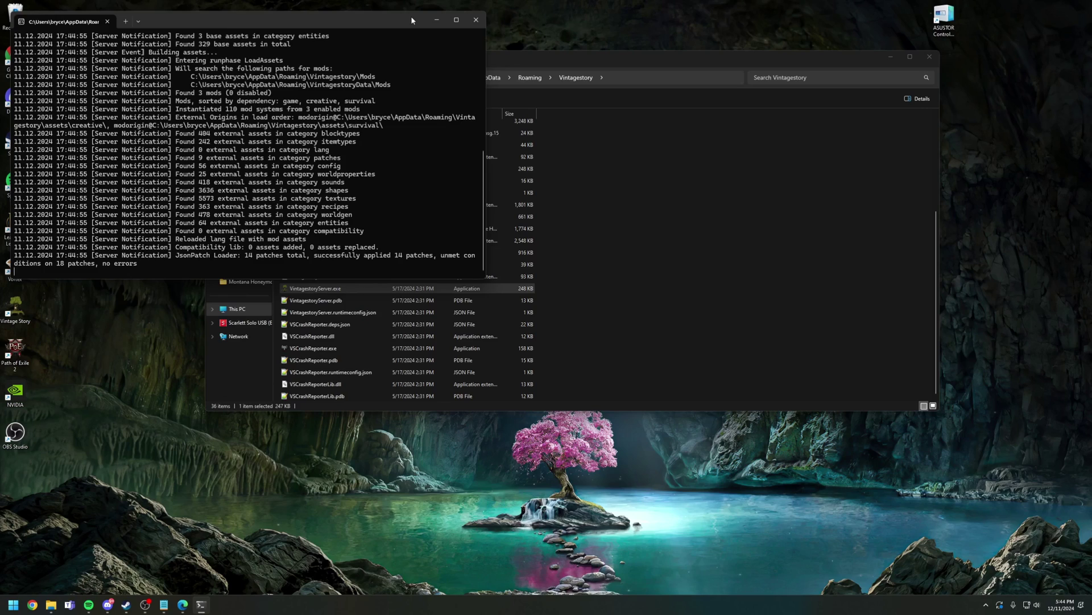
drag(411, 16, 469, 133)
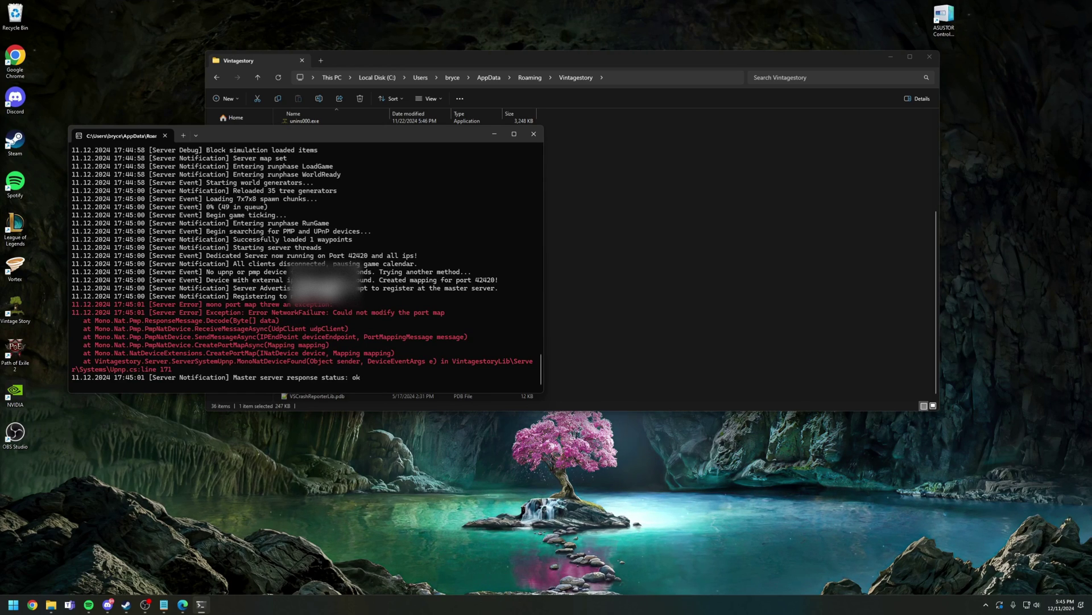
click(525, 140)
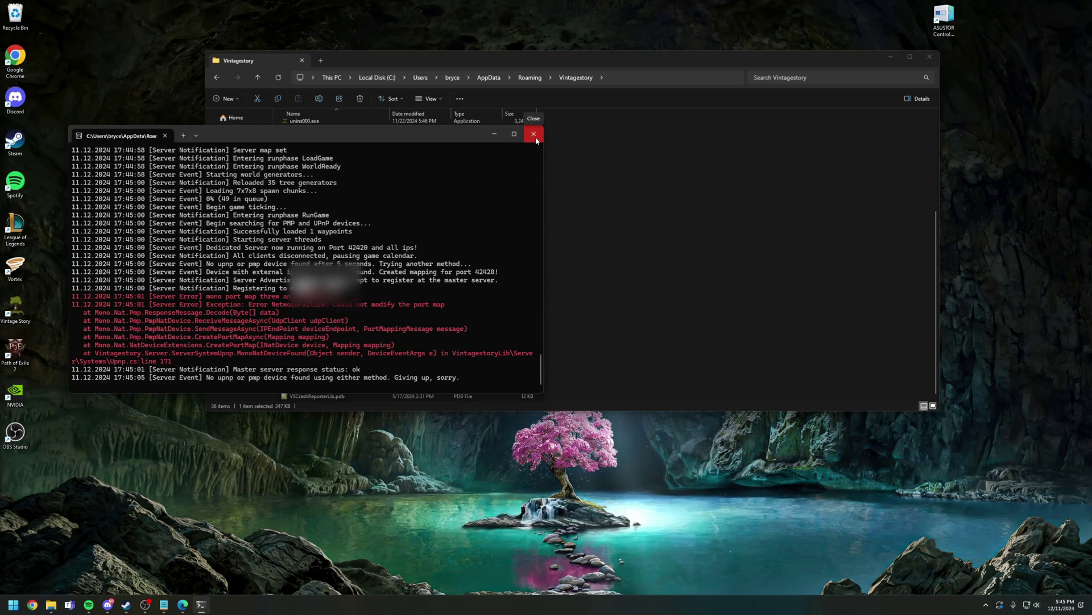
click(534, 140)
drag(508, 64, 497, 63)
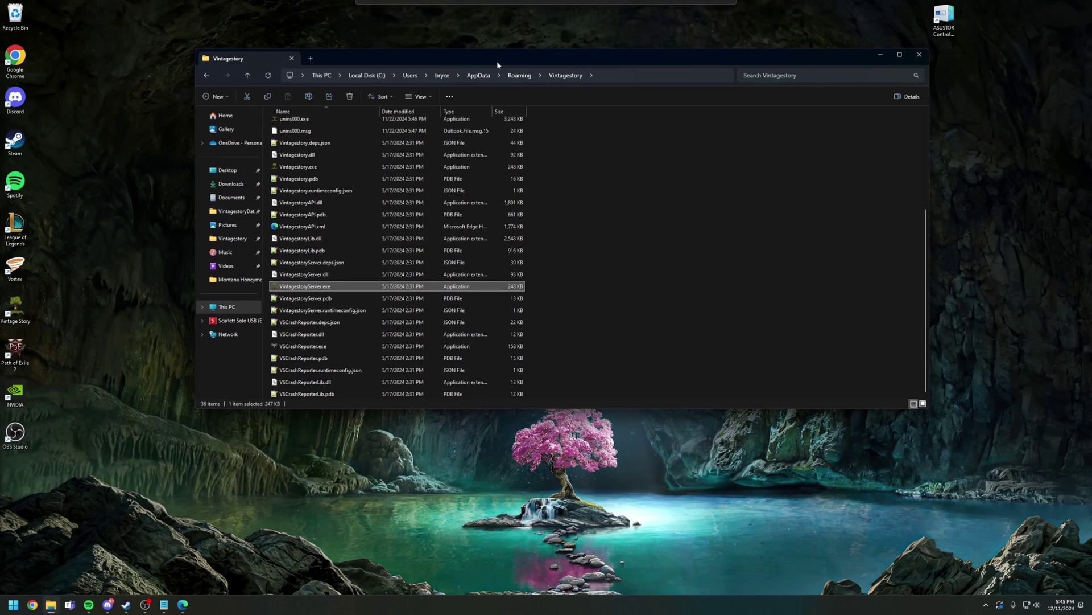
Step: In Chrome, replace the AdBlock page address with the autocompleted routerlogin.net
click(33, 605)
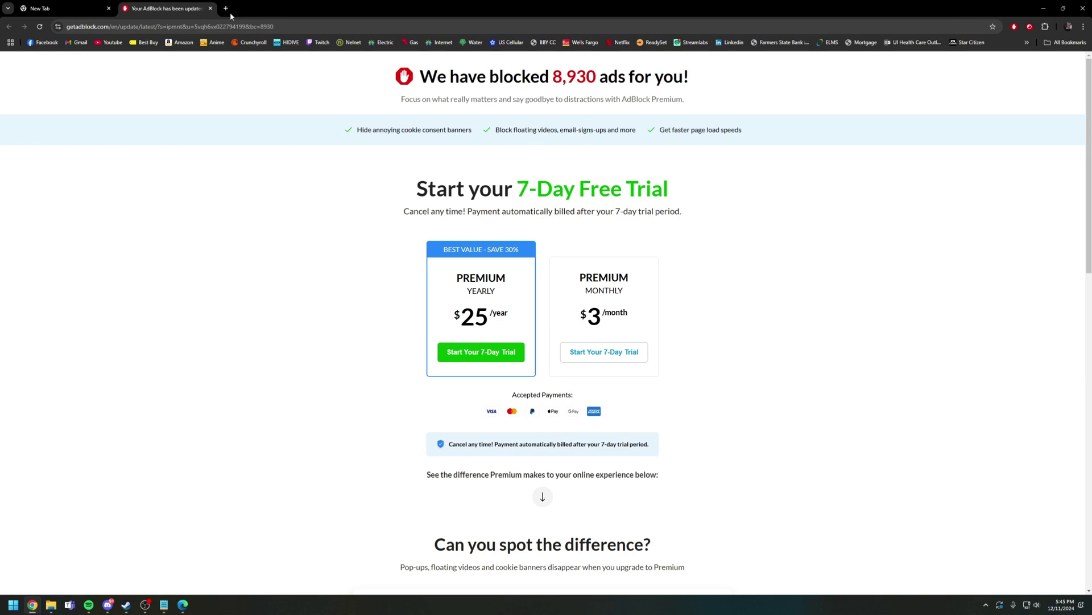
click(217, 26)
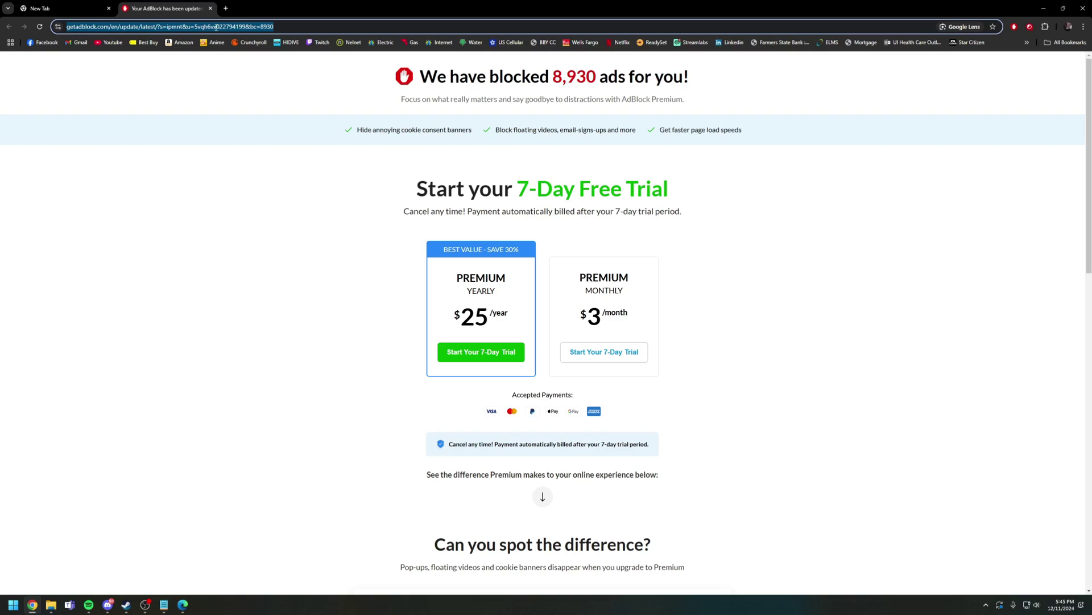
text(router)
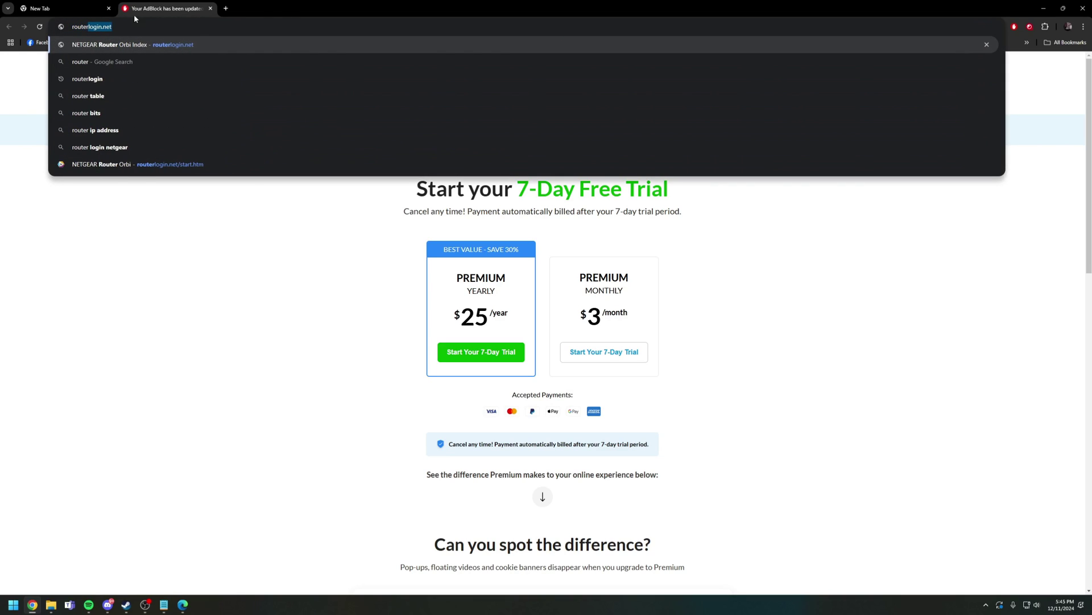
click(129, 30)
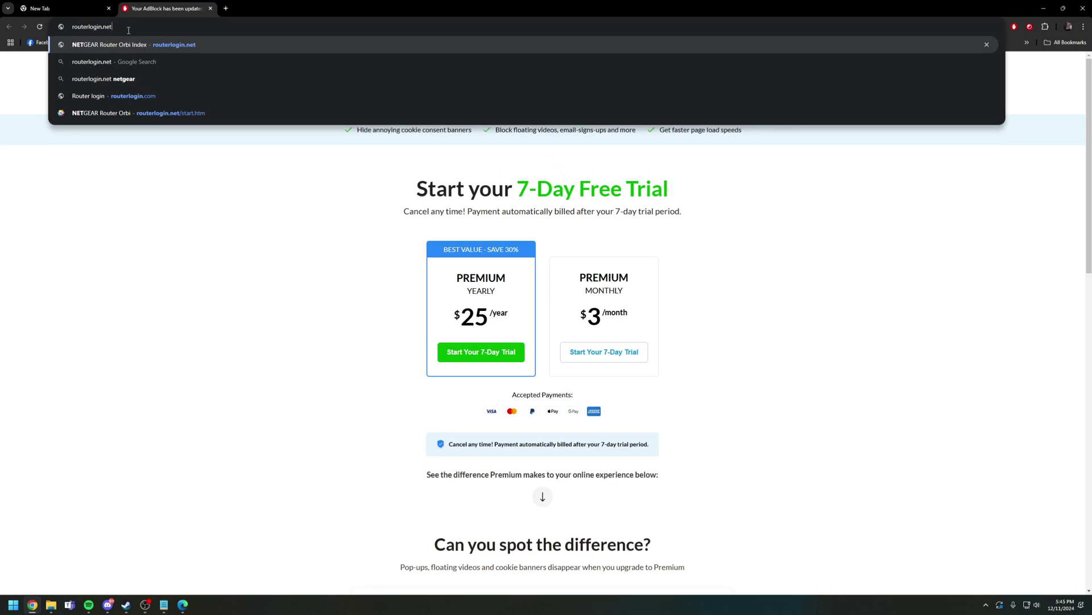
Step: Load routerlogin.net, sign in with the saved credentials, and dismiss the NETGEAR pop-up
key(Return)
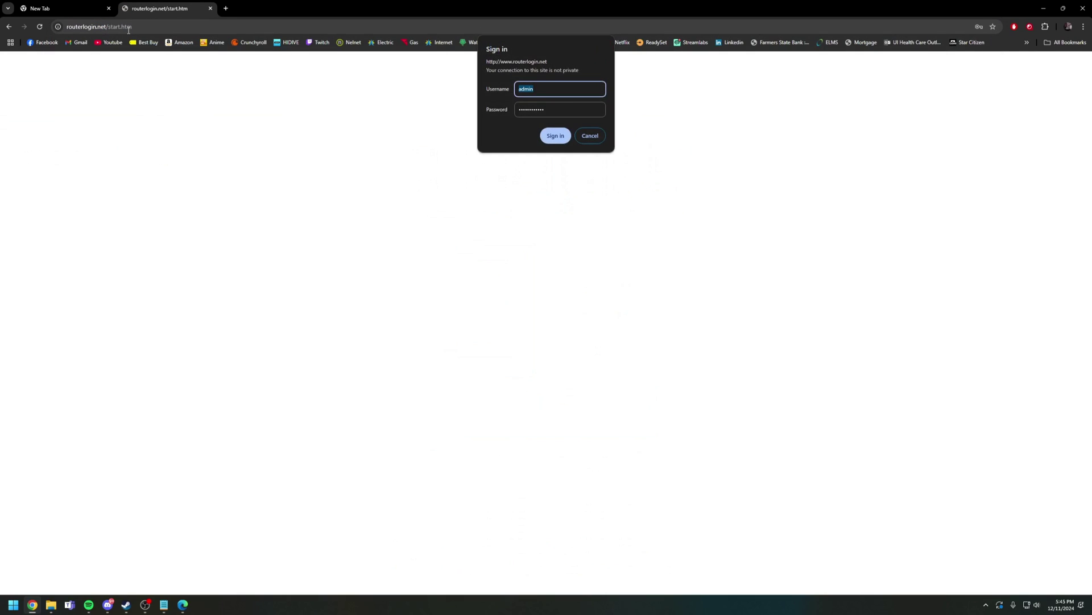
click(555, 138)
click(747, 104)
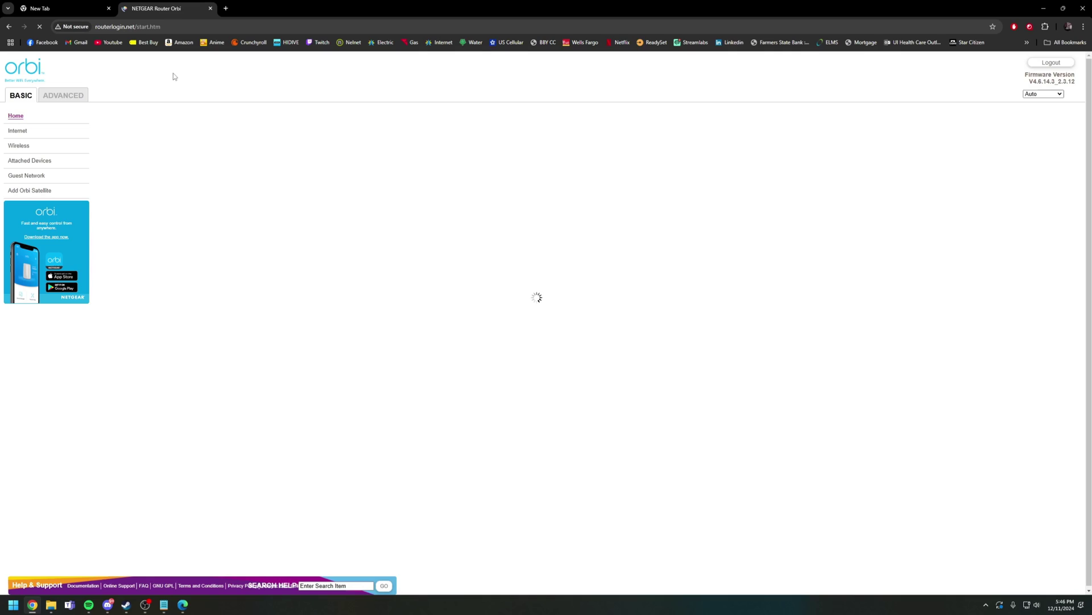
Step: Go to ADVANCED > Setup > LAN Setup to view the four address reservations
click(66, 98)
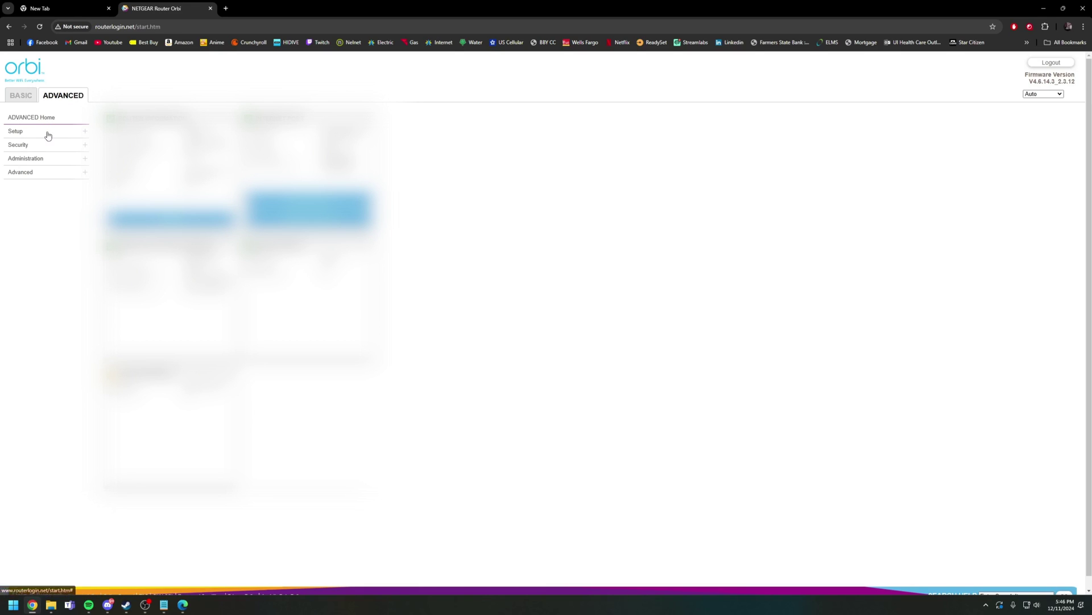
click(48, 135)
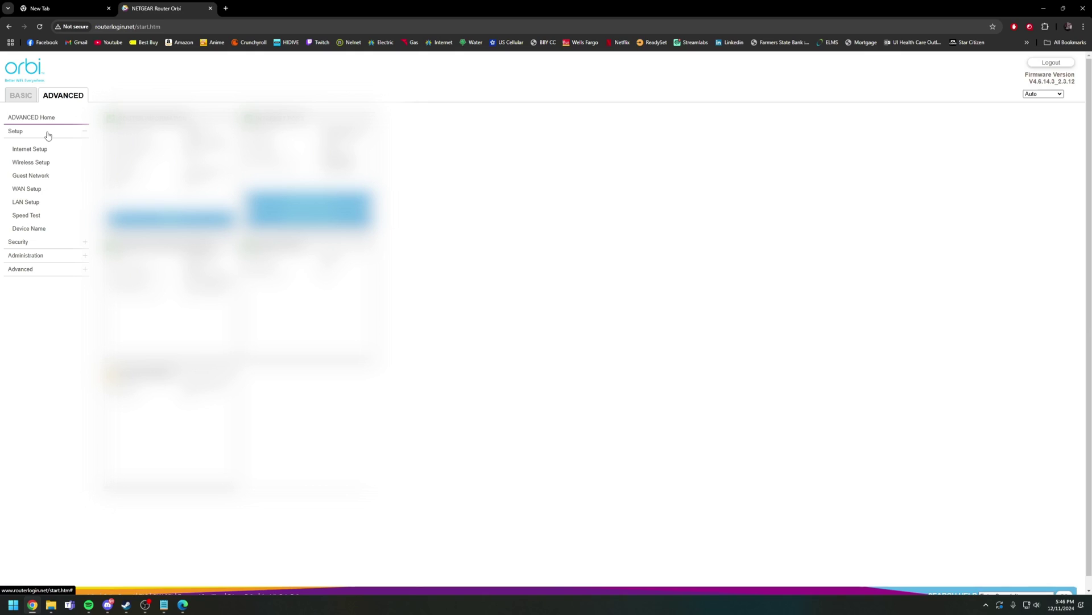
click(31, 204)
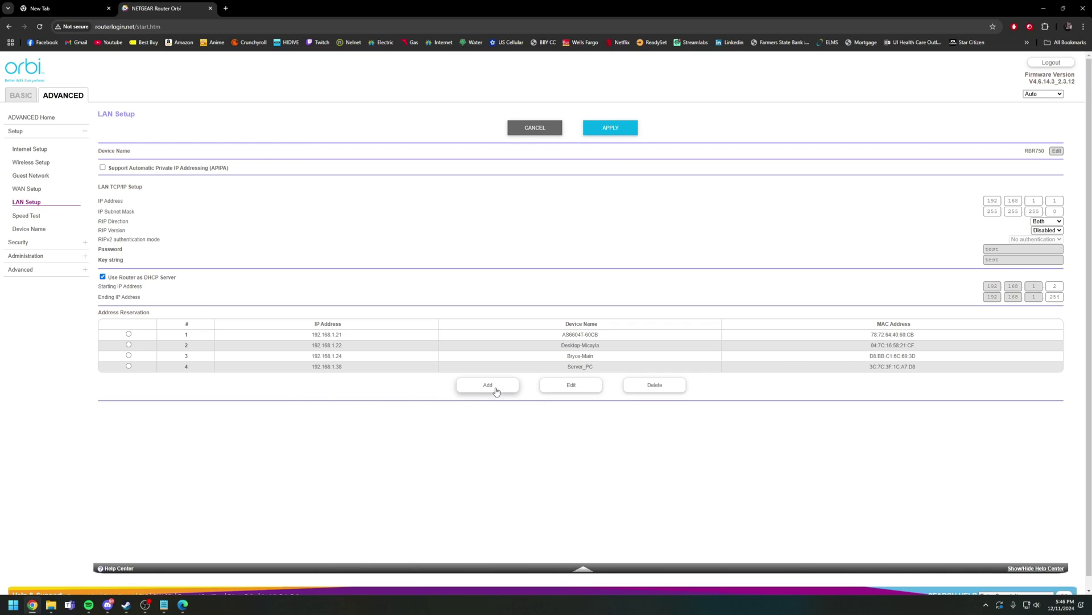
Step: Add a new entry under the Address Reservation table to list the 23 connected devices
drag(599, 357, 567, 357)
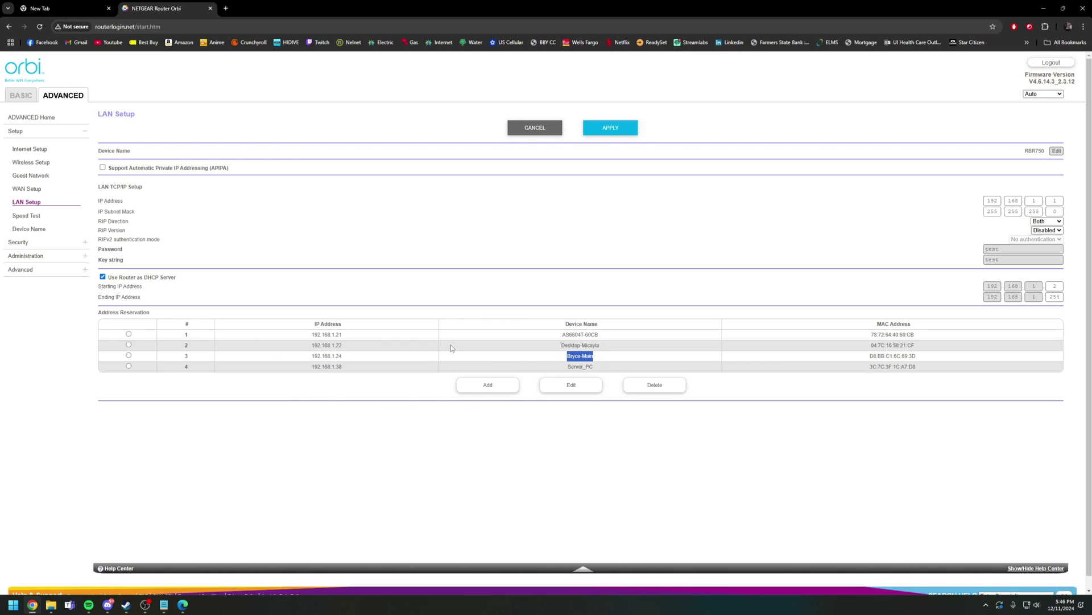
click(488, 386)
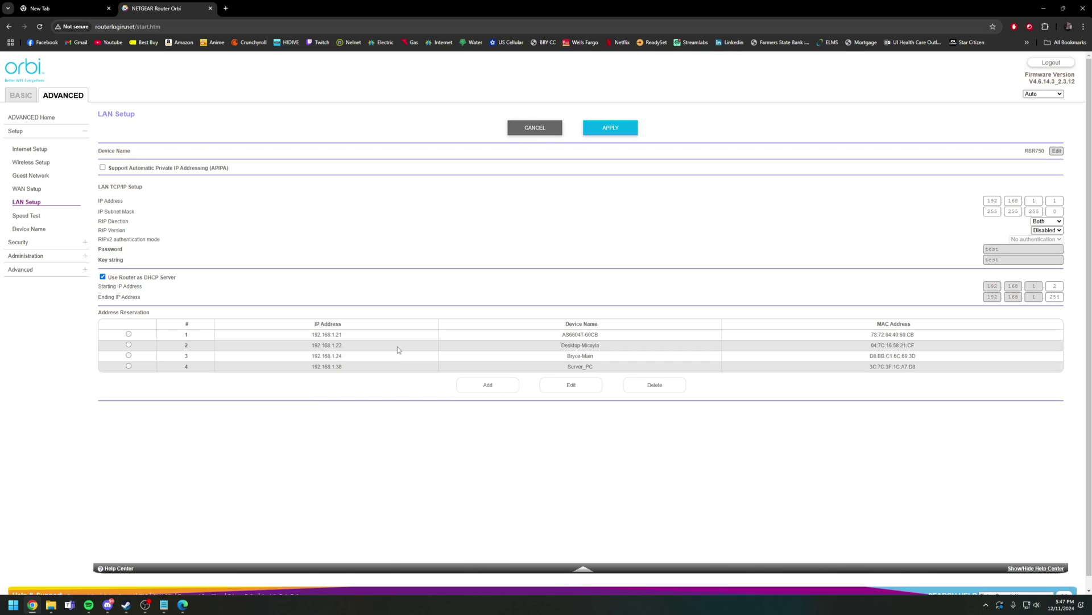
click(487, 385)
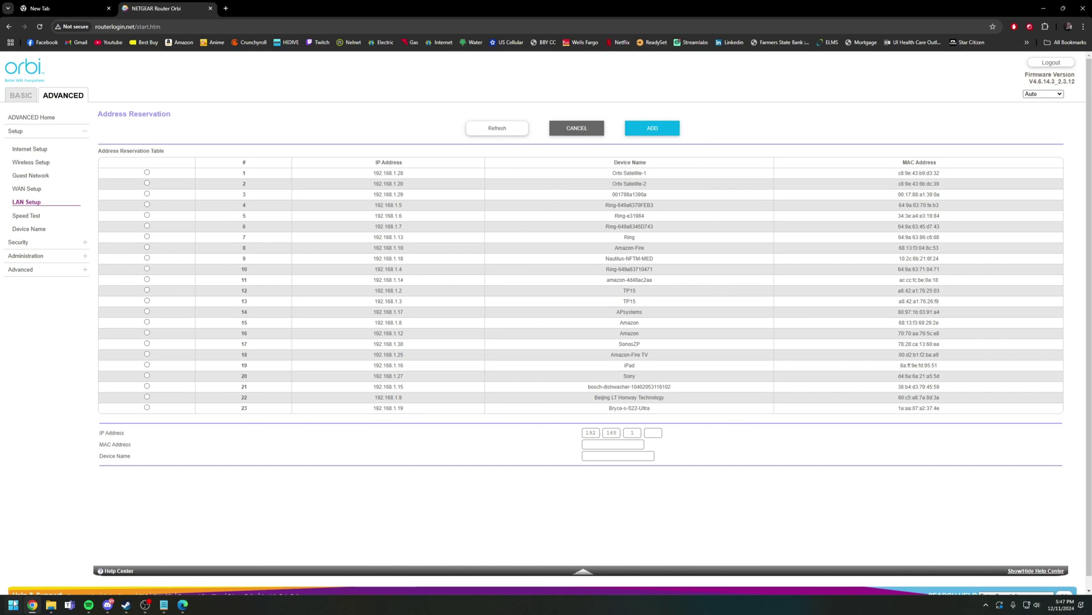
click(13, 605)
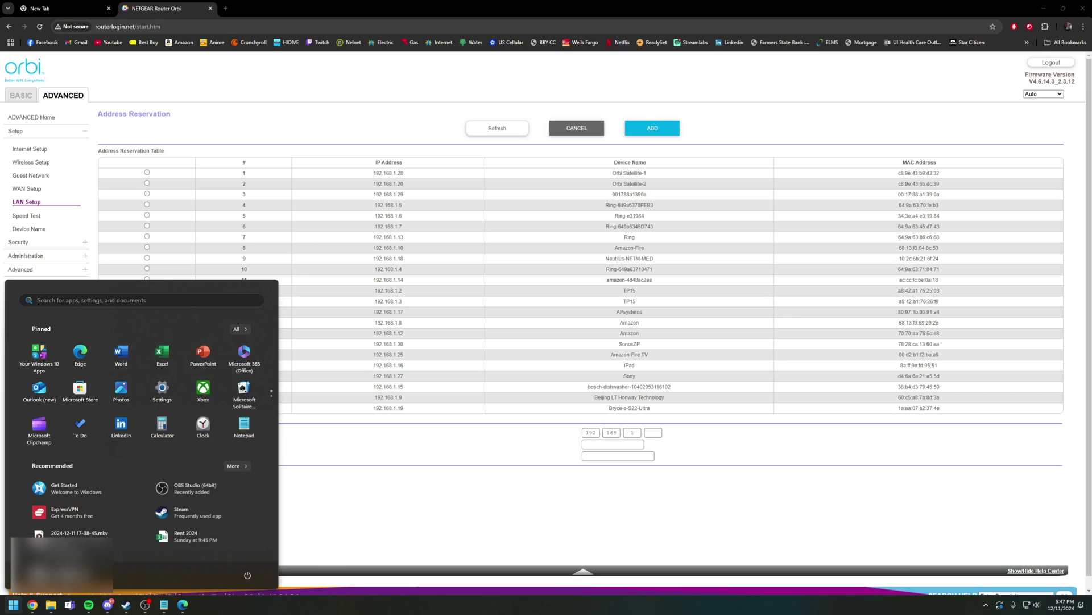
text(cmd)
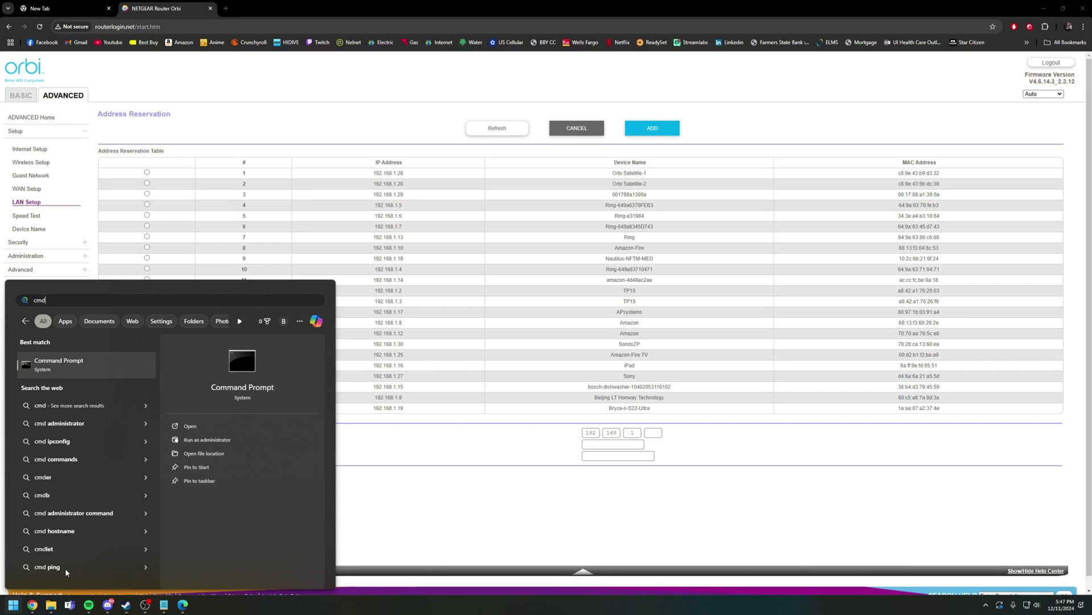
key(Return)
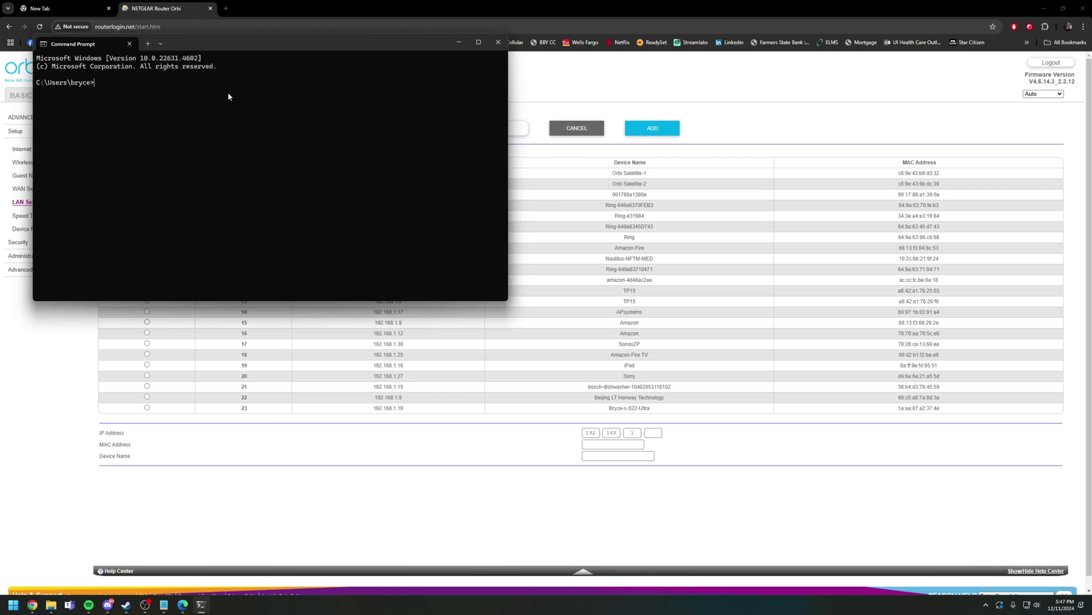
text(ipconfig)
key(Return)
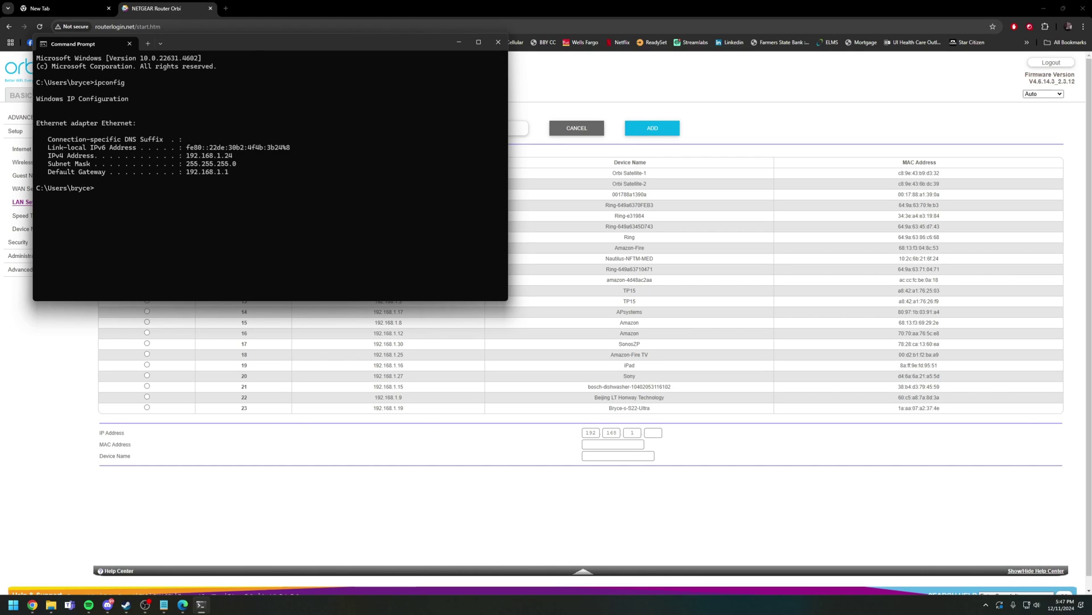
drag(182, 155, 239, 160)
drag(399, 45, 857, 319)
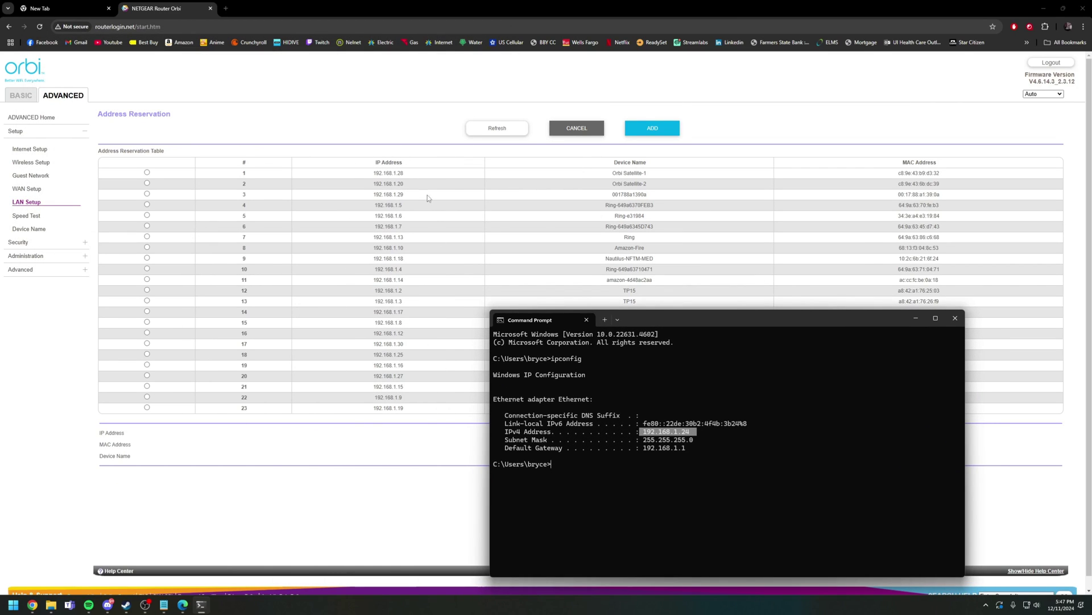
drag(709, 325, 715, 168)
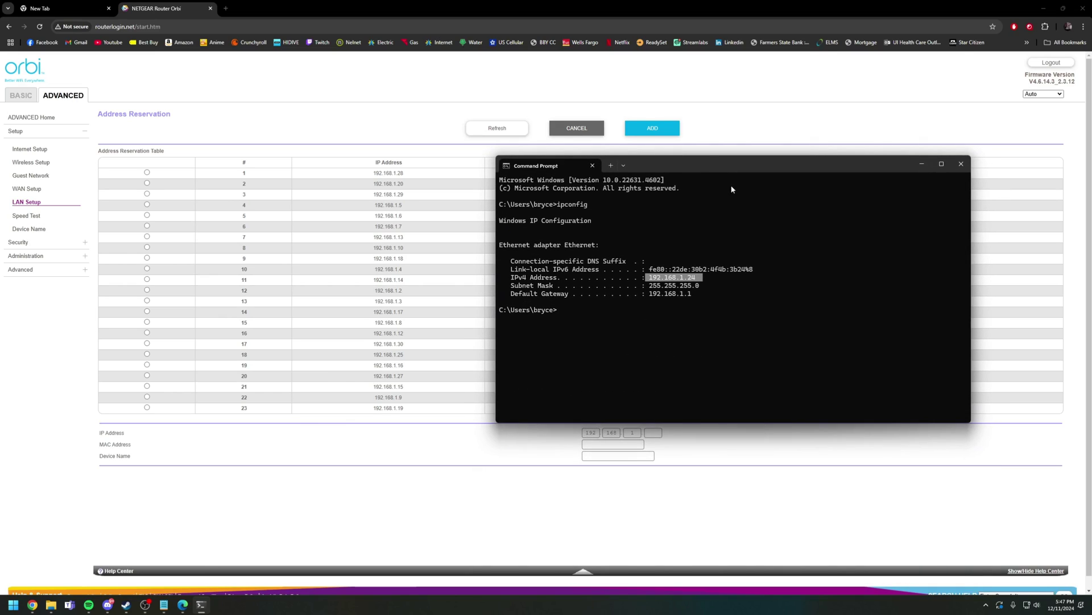
click(960, 162)
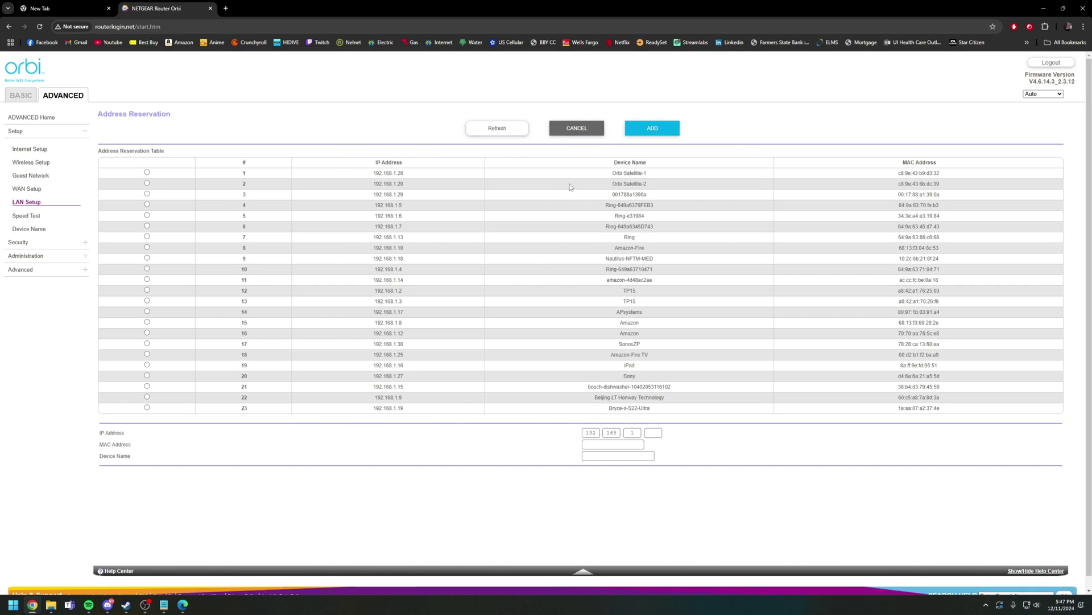
Step: Cancel the reservation and go to Advanced > Port Forwarding / Port Triggering
click(146, 258)
click(553, 131)
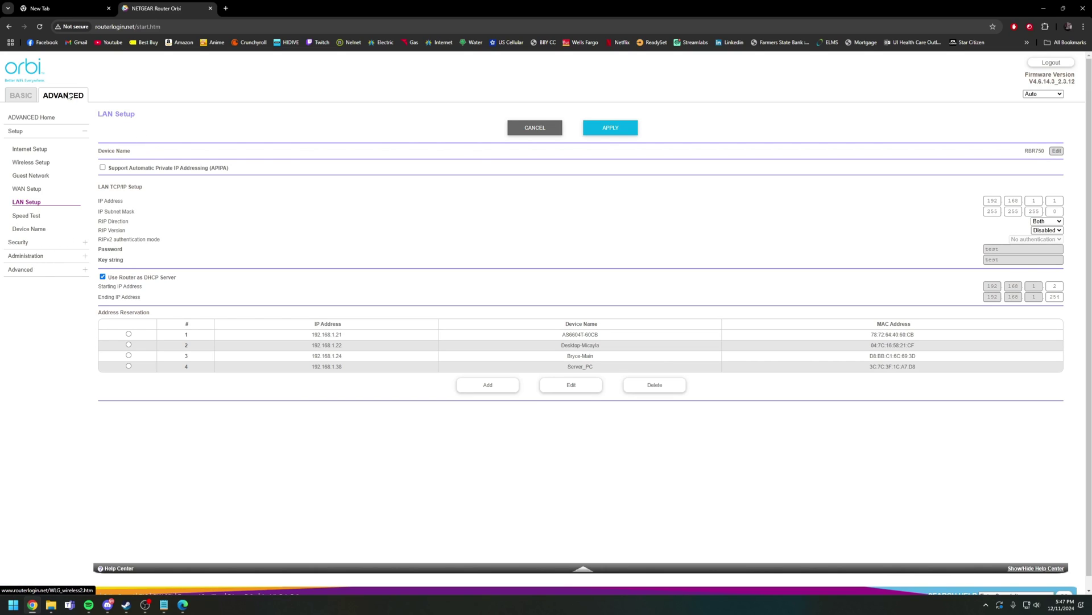
click(20, 271)
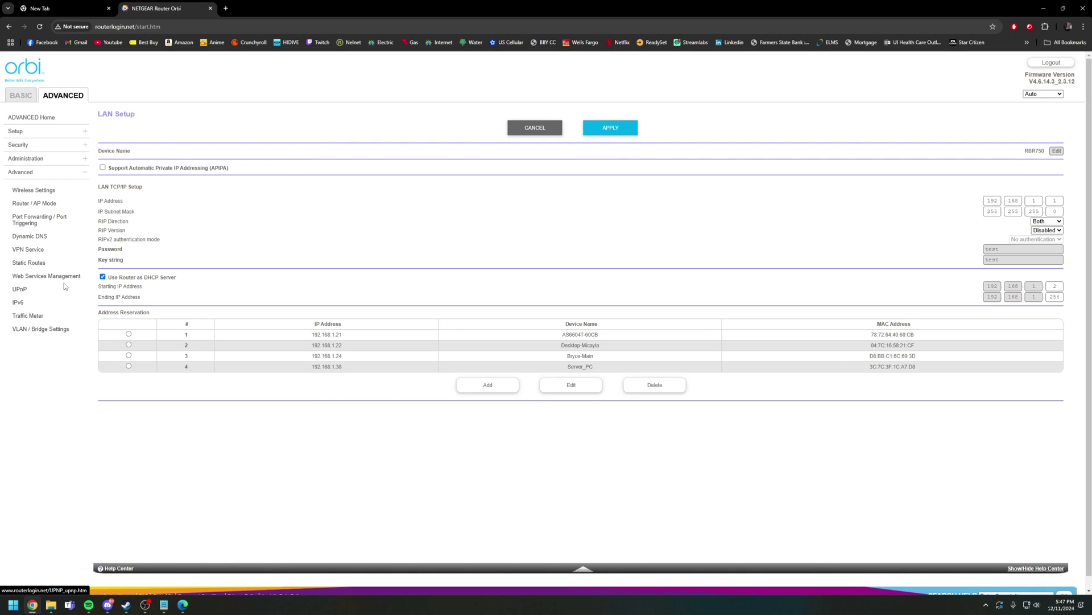
click(41, 219)
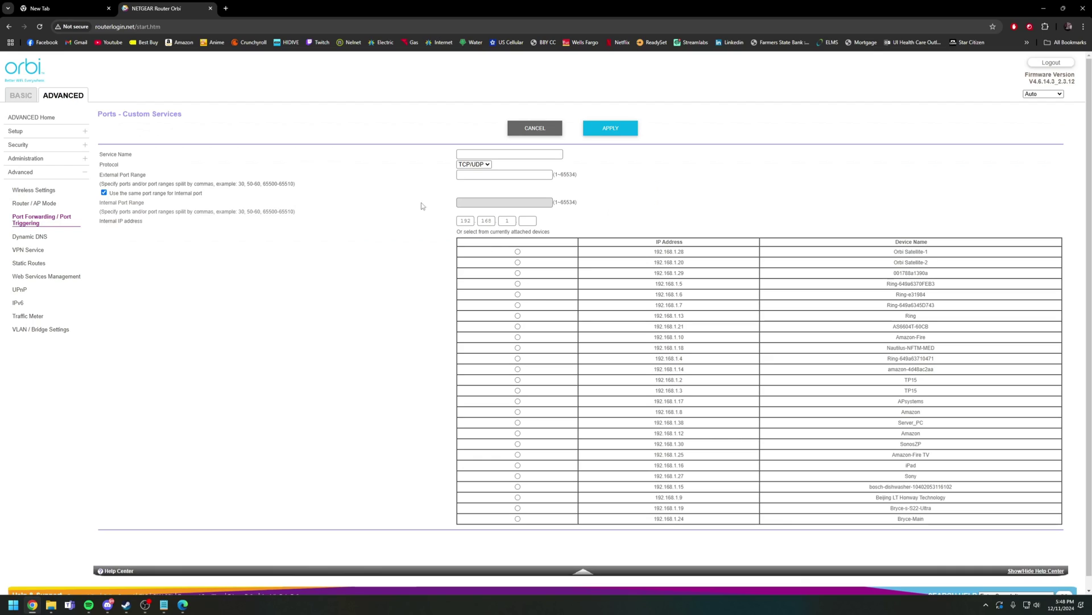
Step: Set the custom service to Vintage Story, protocol TCP, external port 42420
click(472, 153)
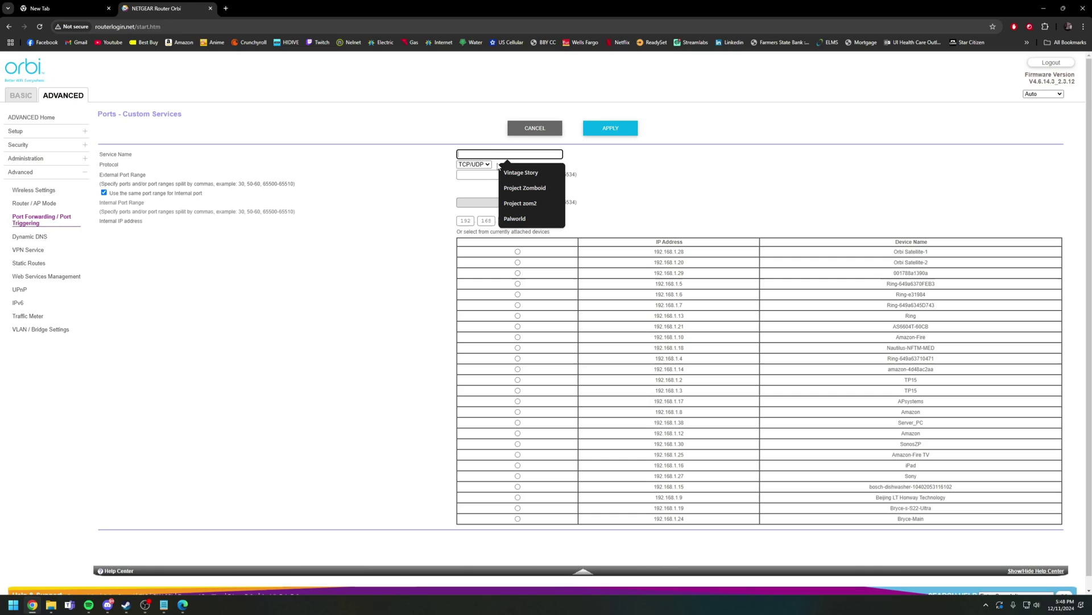
click(529, 172)
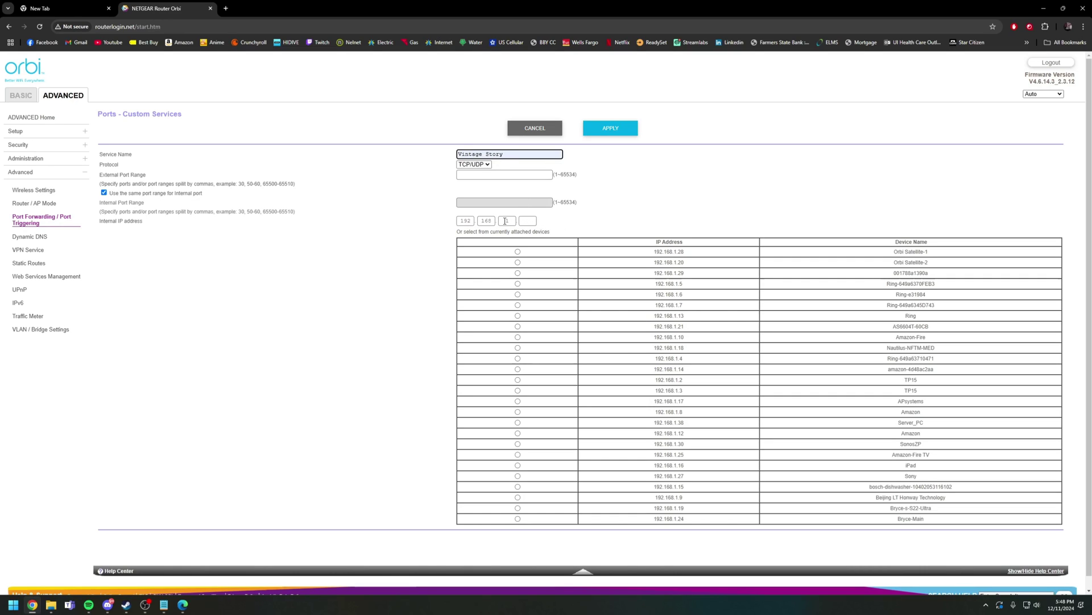
click(488, 164)
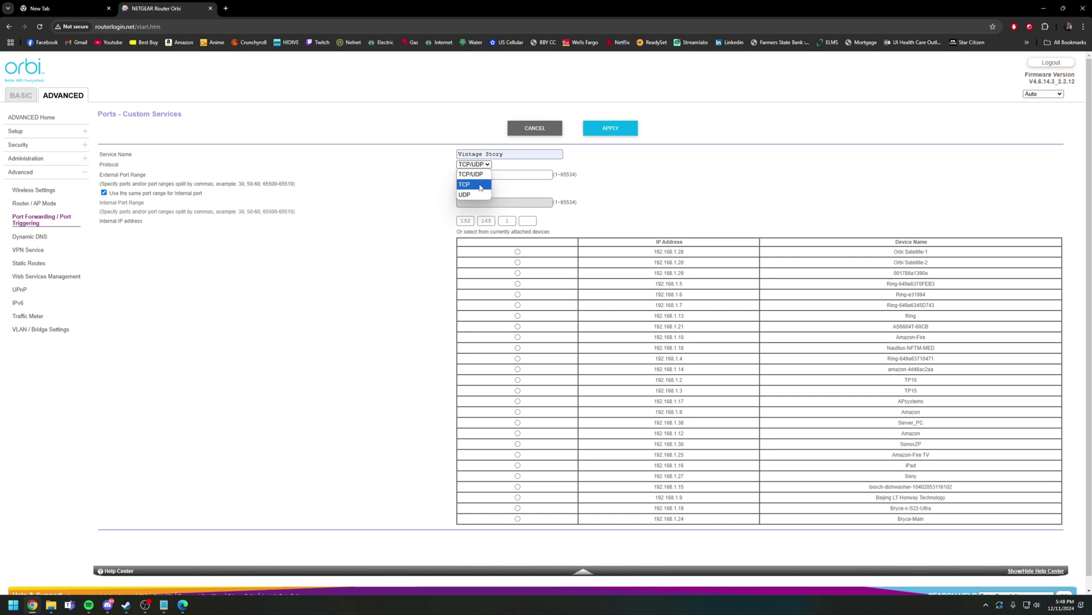
click(480, 185)
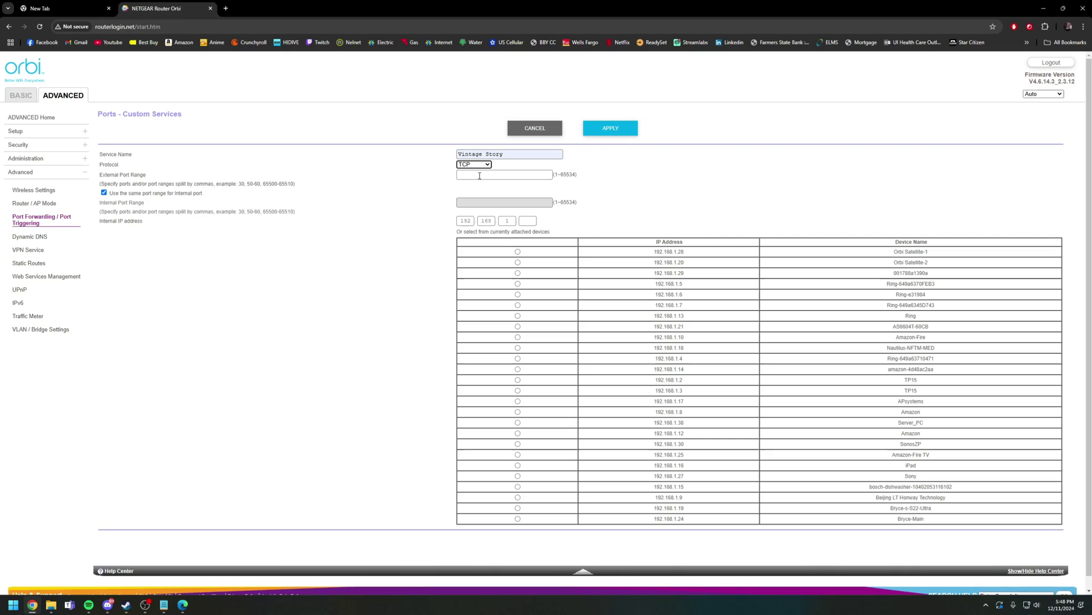
click(480, 176)
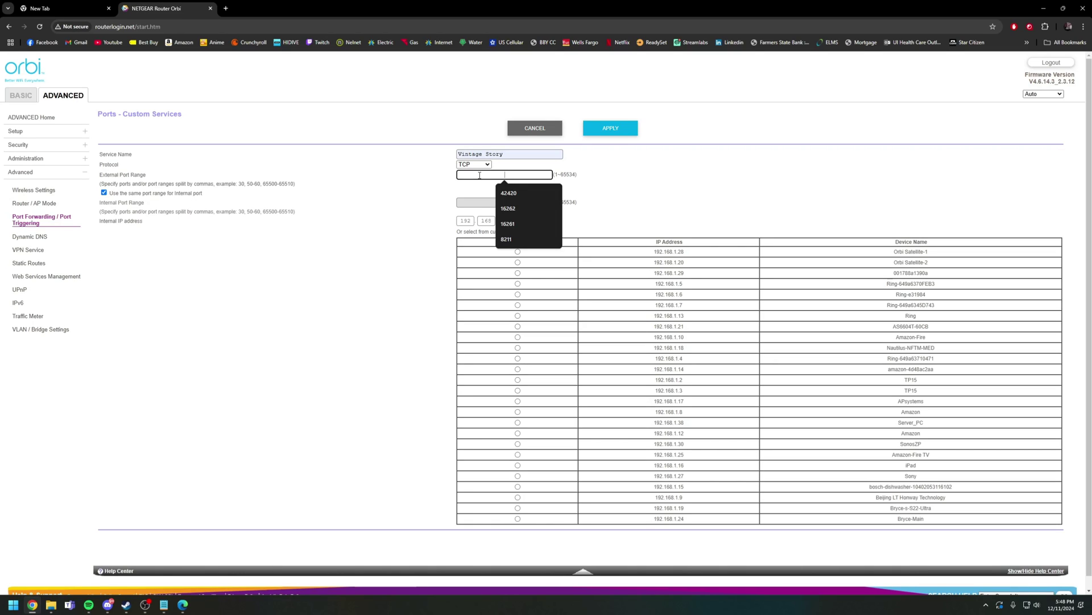
click(517, 193)
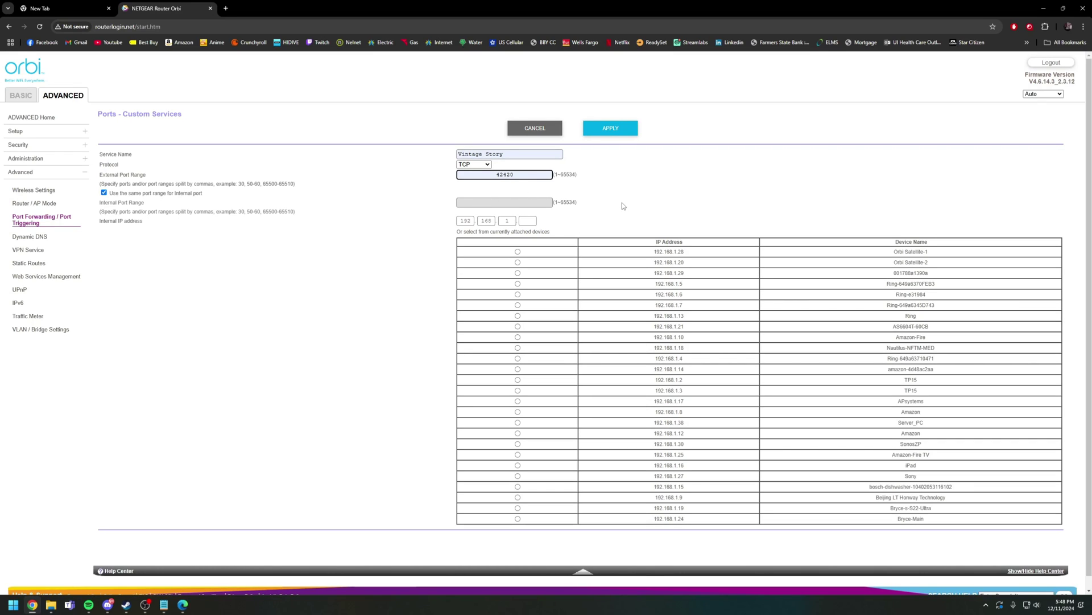
Step: Set the internal IP to the main PC's 192.168.1.24 and apply the rule
scroll(624, 205, down, 1)
scroll(629, 193, up, 1)
click(532, 223)
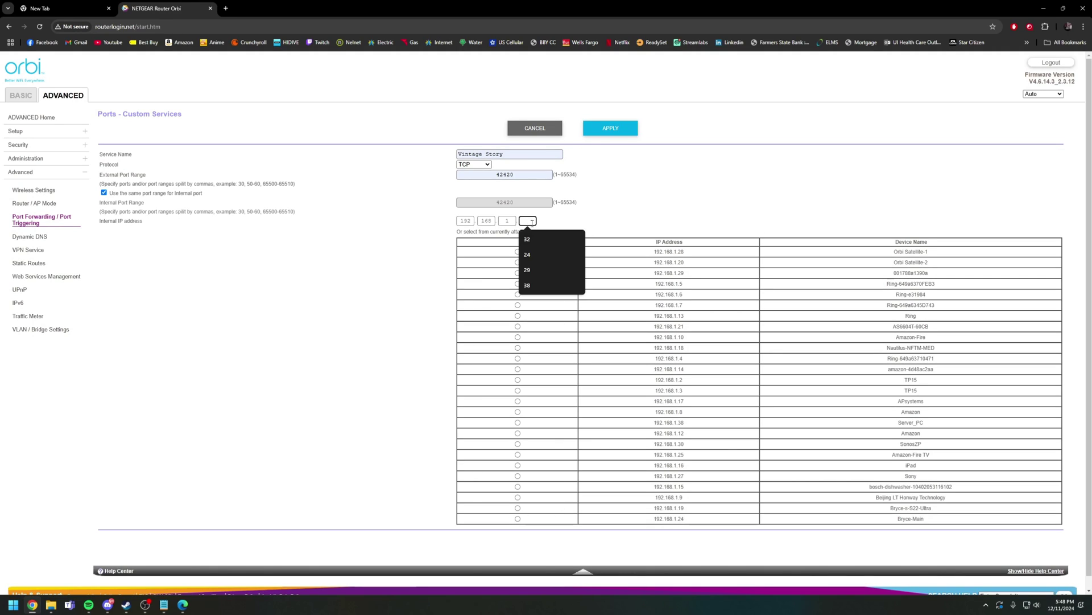
click(562, 222)
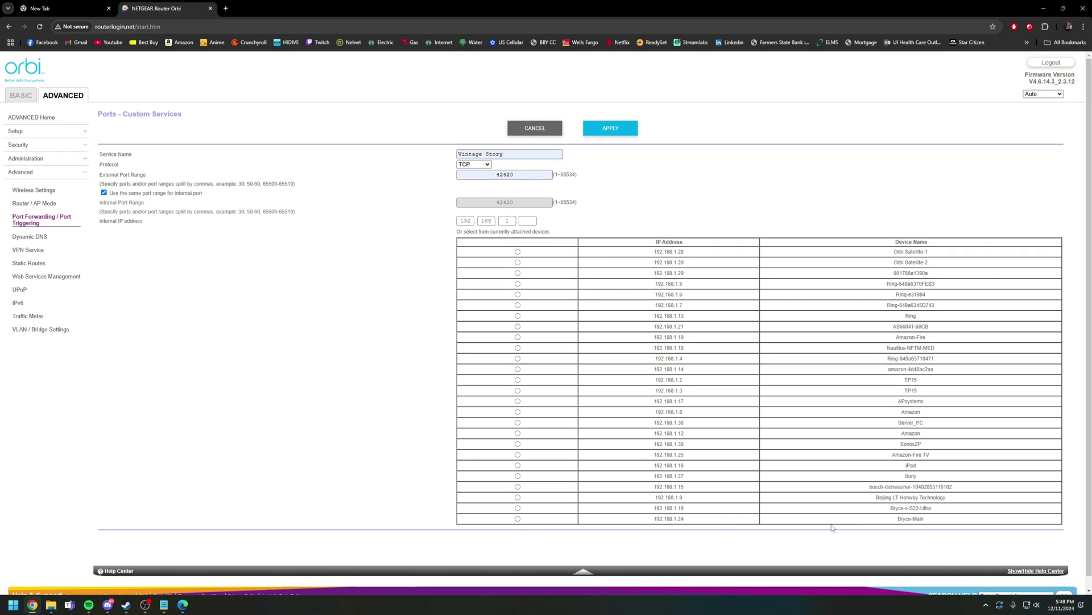
drag(925, 520, 896, 525)
drag(692, 520, 654, 538)
click(613, 129)
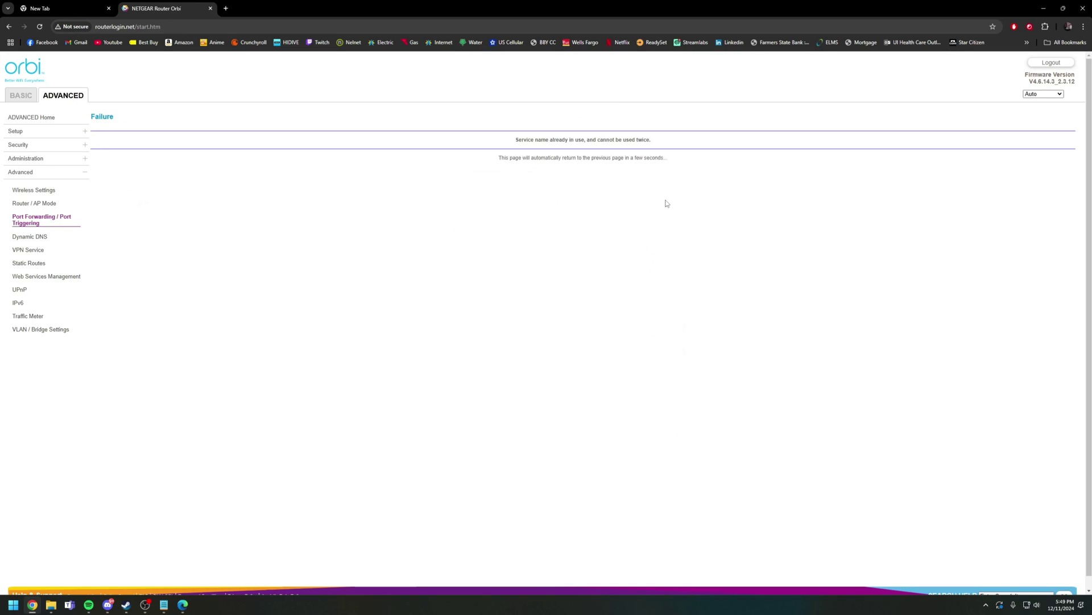
Step: Edit the existing Vintage Story rule so port 42420 forwards to 192.168.1.24 instead of 192.168.1.38
drag(512, 142, 645, 154)
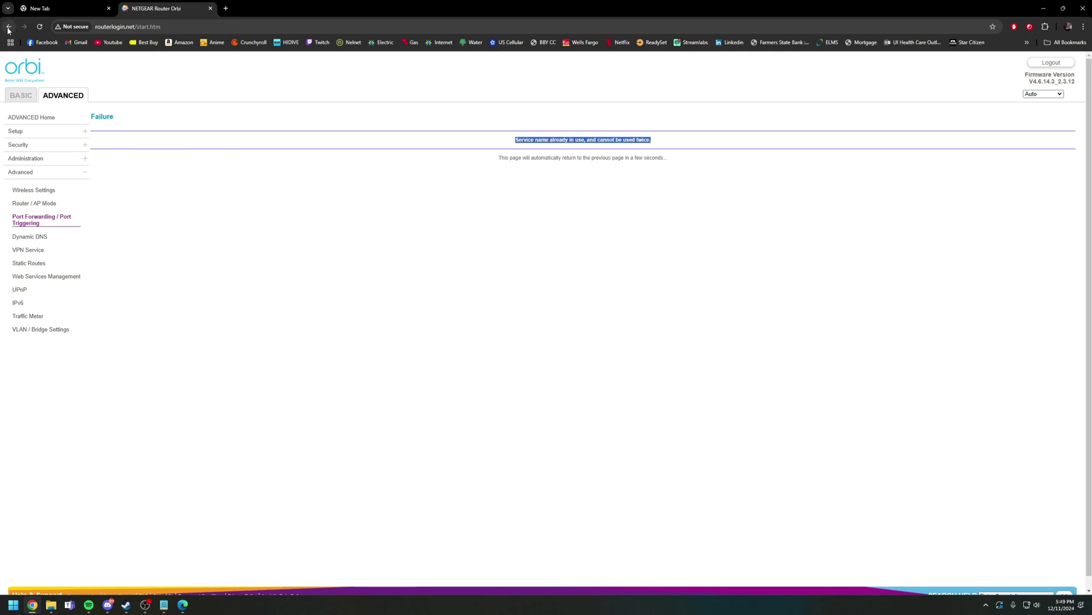
click(45, 222)
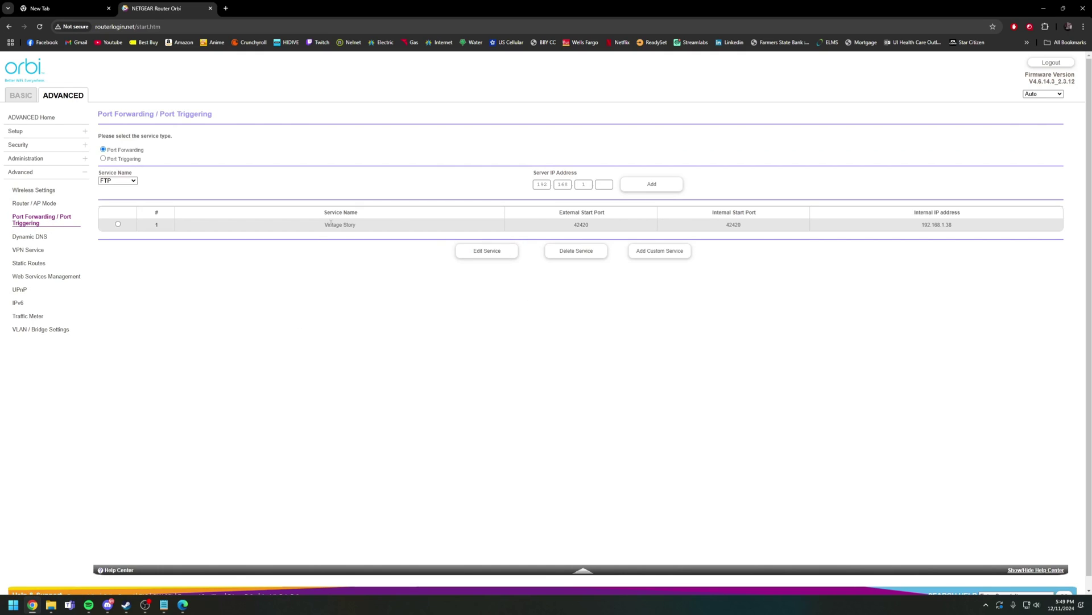
click(118, 225)
click(486, 250)
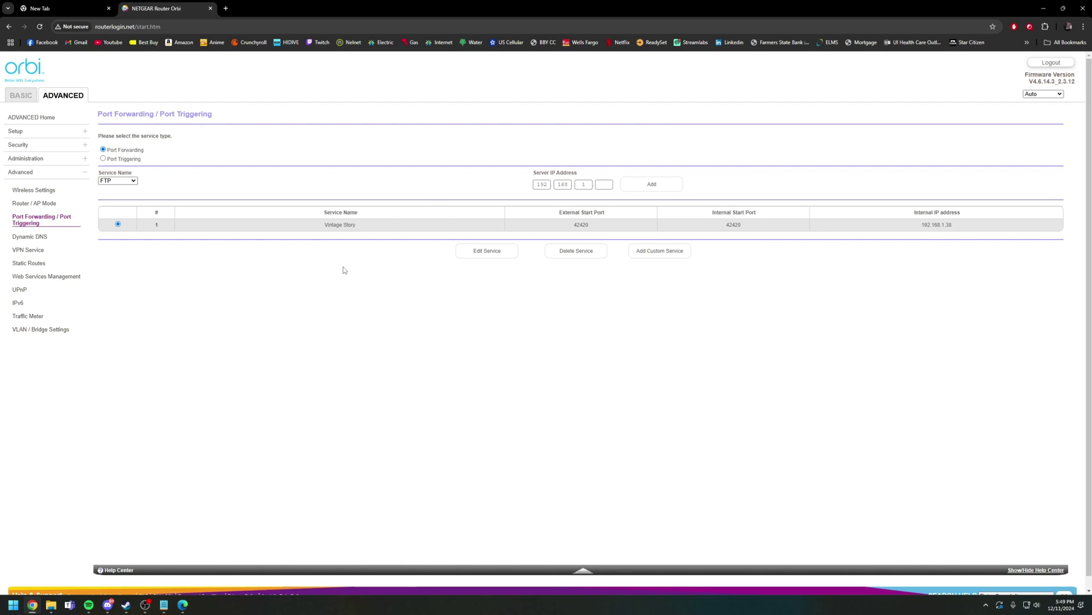
click(498, 248)
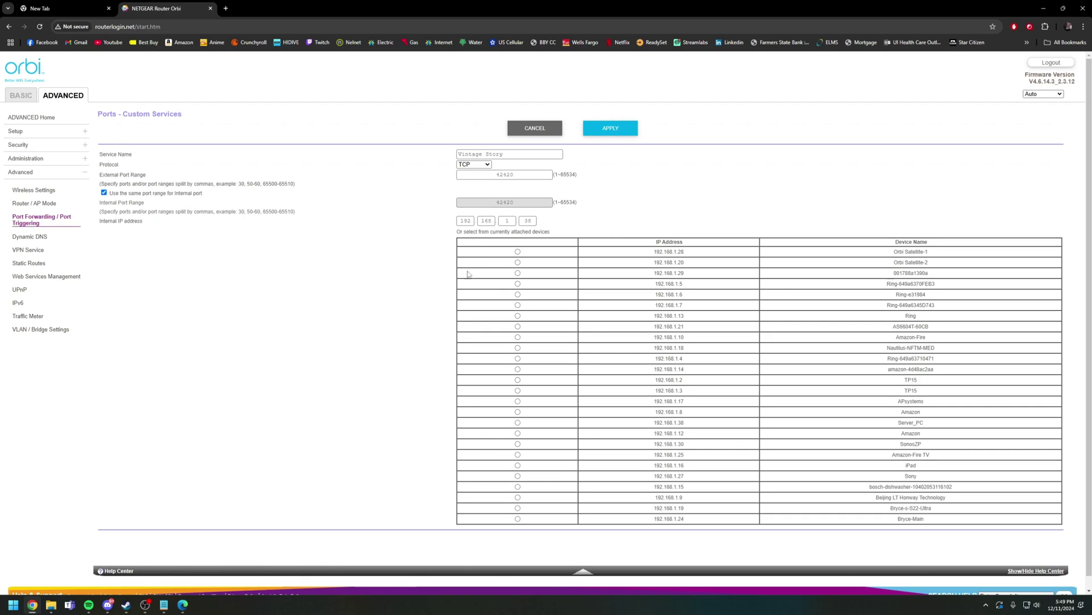
double_click(527, 222)
click(517, 519)
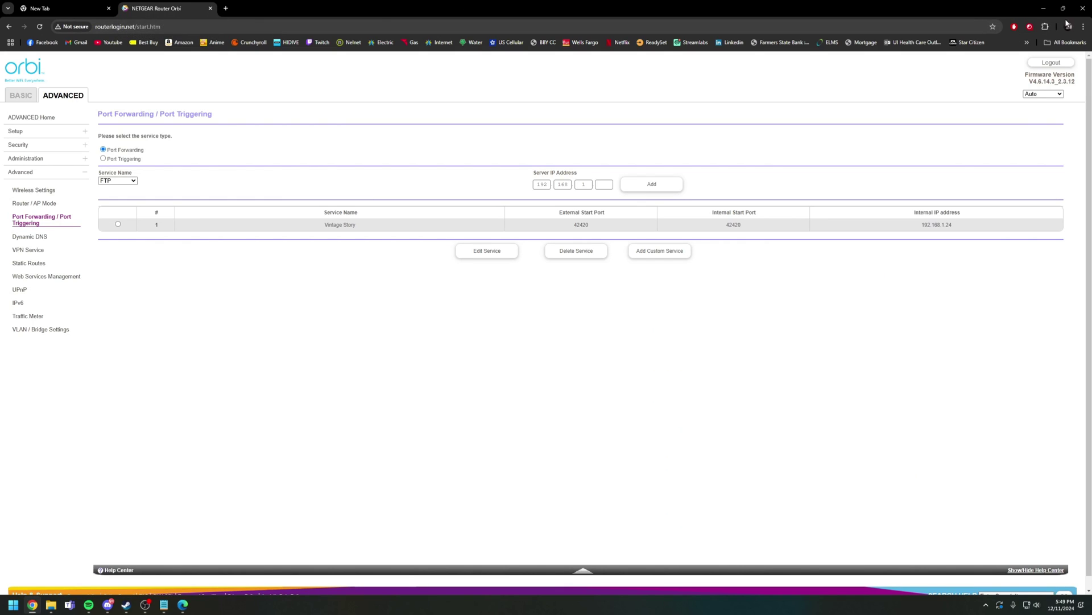
Step: Close Chrome and open AppData\Roaming\VintagestoryData, which holds serverconfig.json
click(1081, 9)
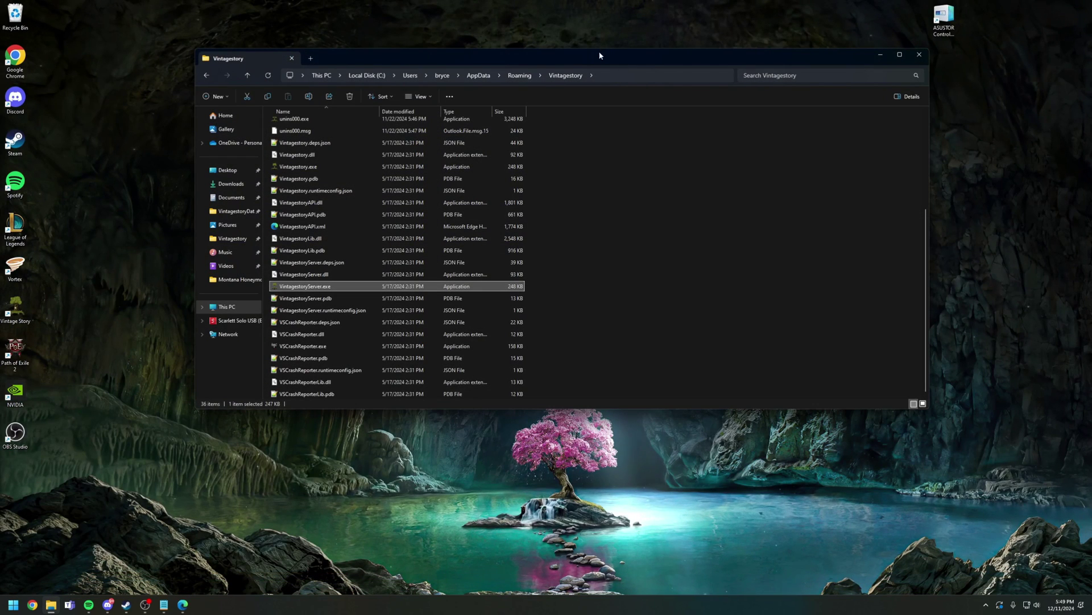
drag(600, 55, 597, 131)
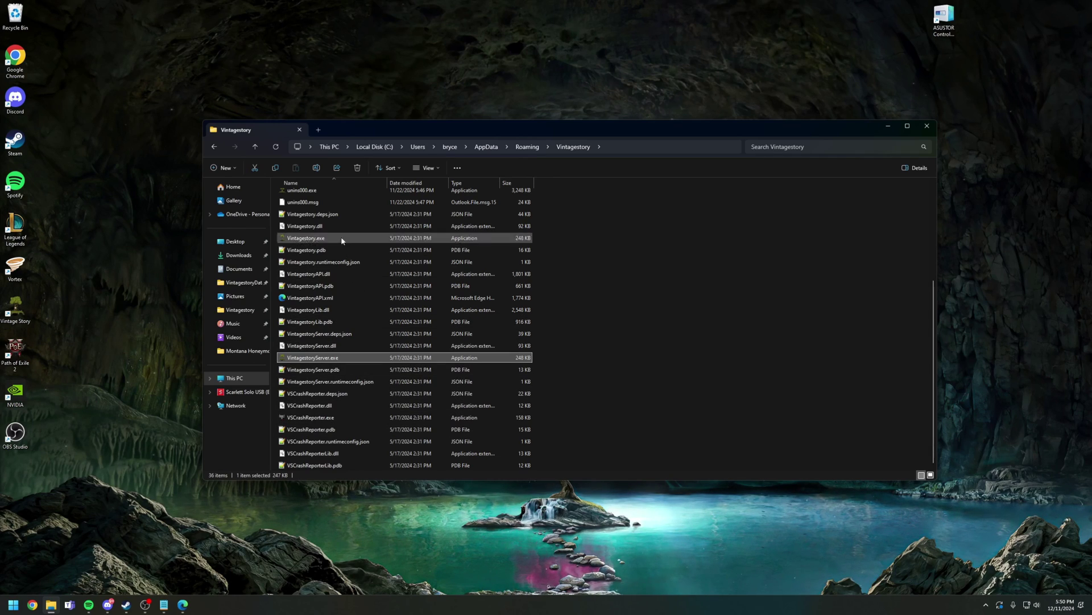
click(527, 148)
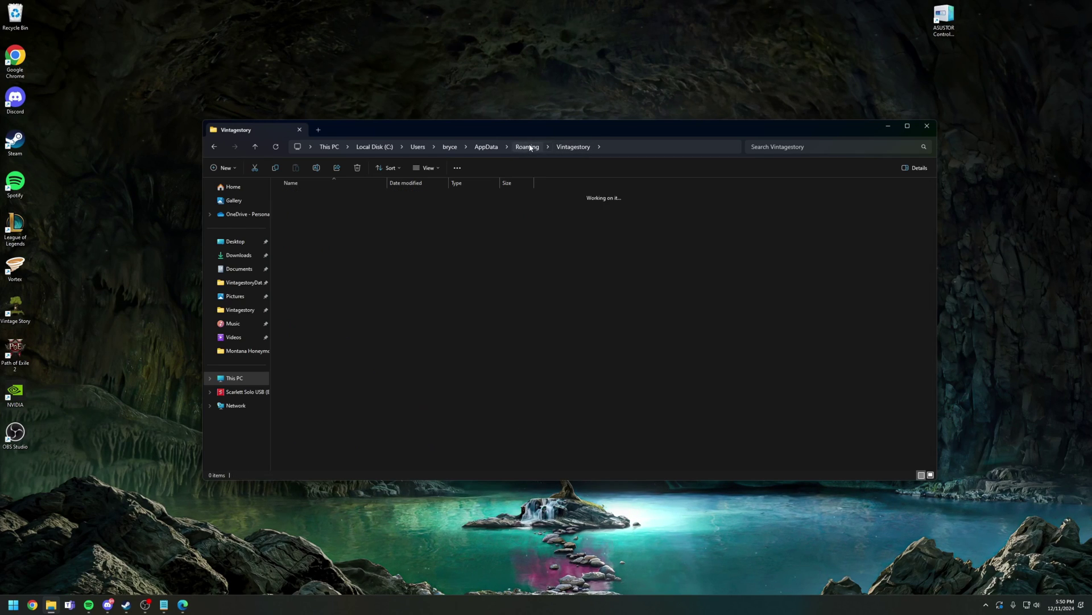
double_click(319, 453)
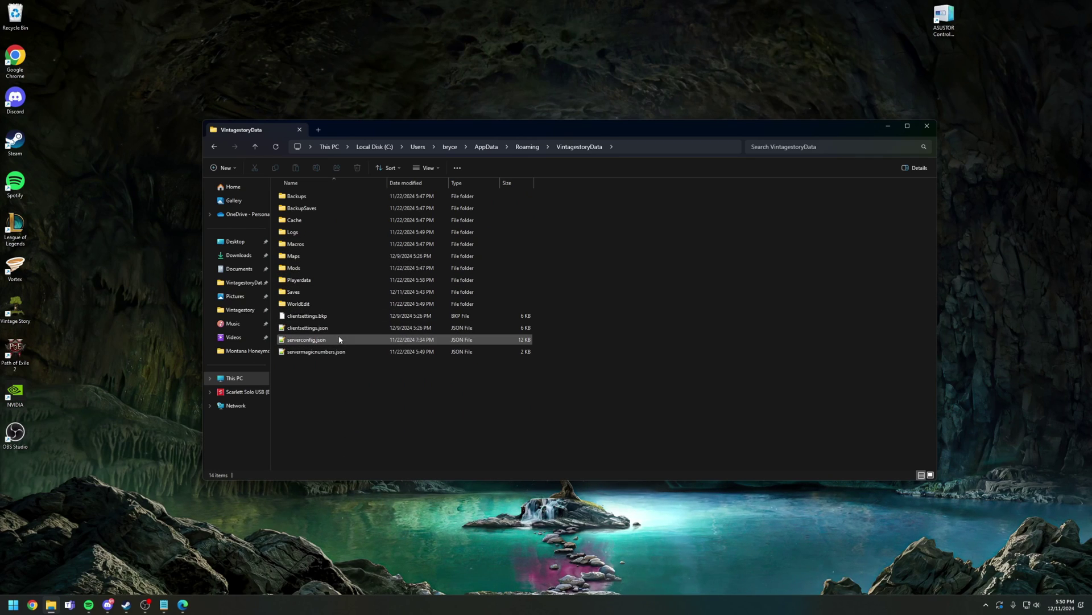
Step: Open serverconfig.json and check its Port 42420, Upnp true and Password settings
double_click(309, 341)
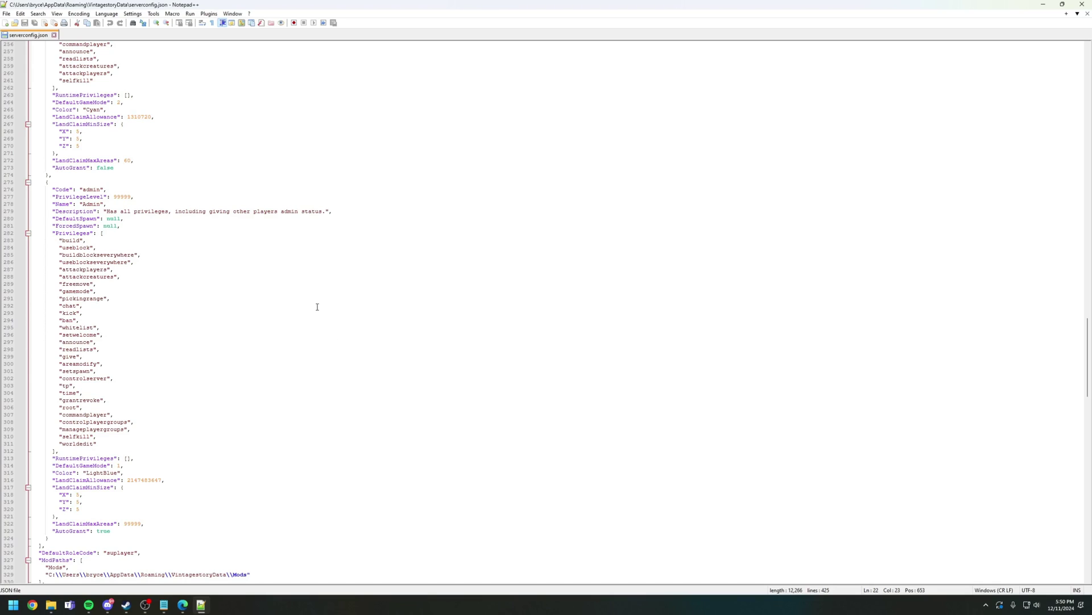
scroll(317, 307, up, 20)
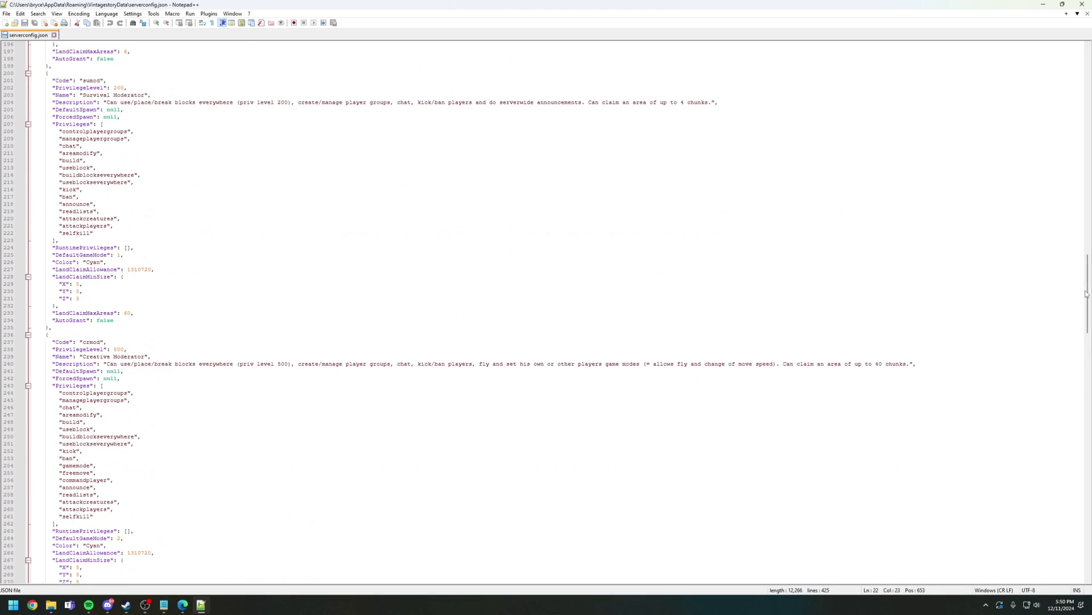
drag(1086, 293, 1026, 92)
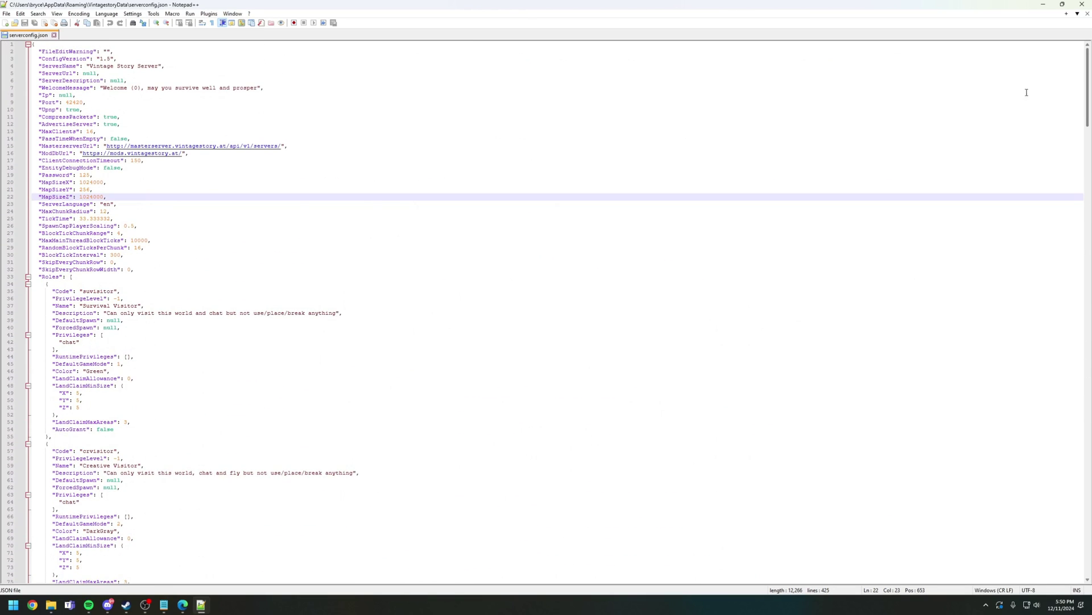
scroll(227, 193, down, 1)
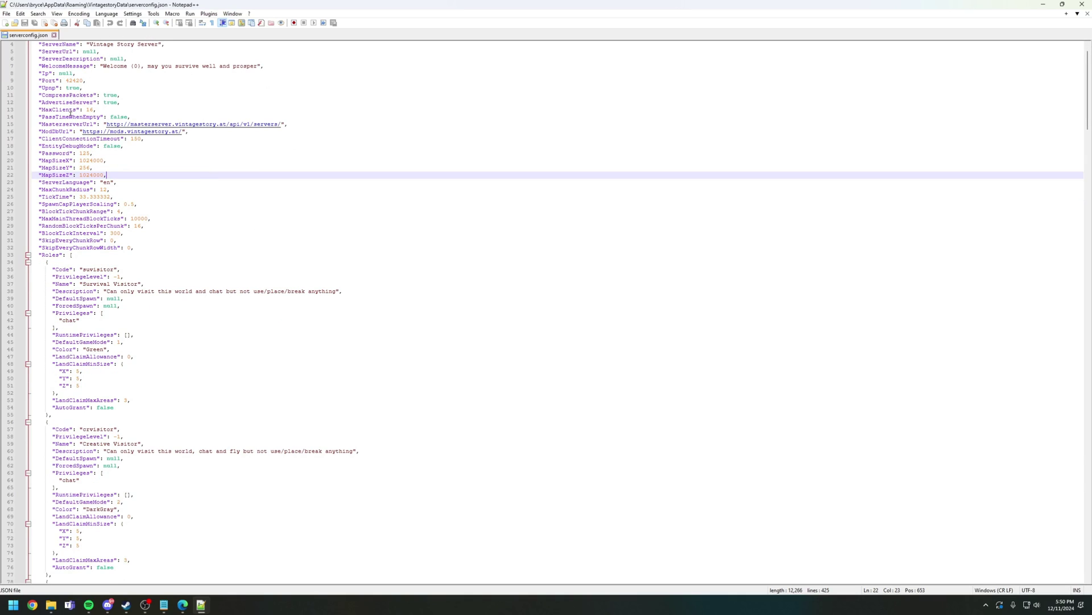
drag(35, 153, 100, 153)
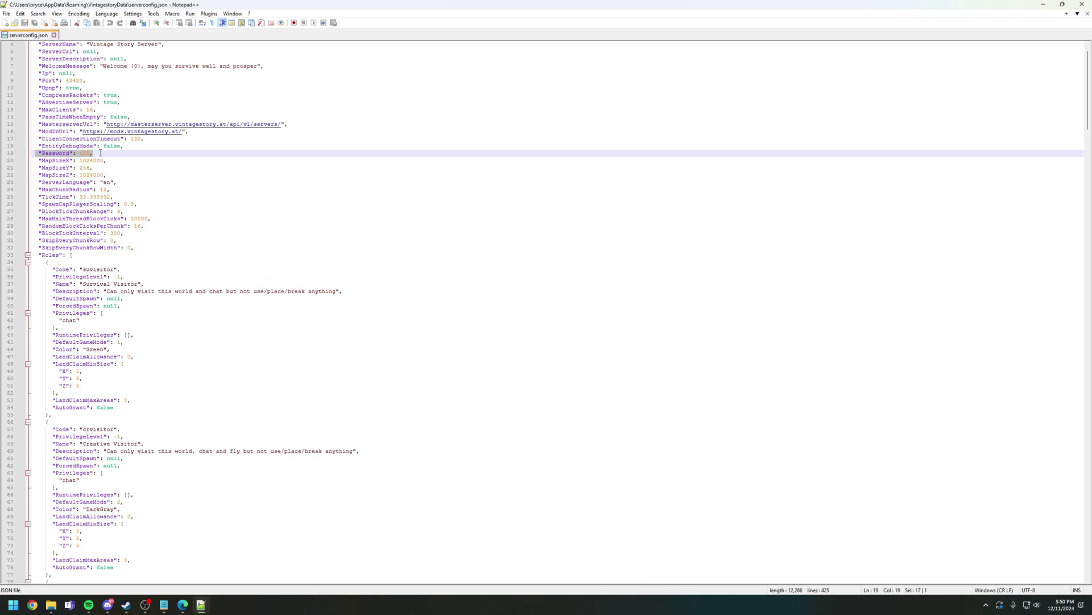
click(81, 154)
scroll(75, 178, up, 1)
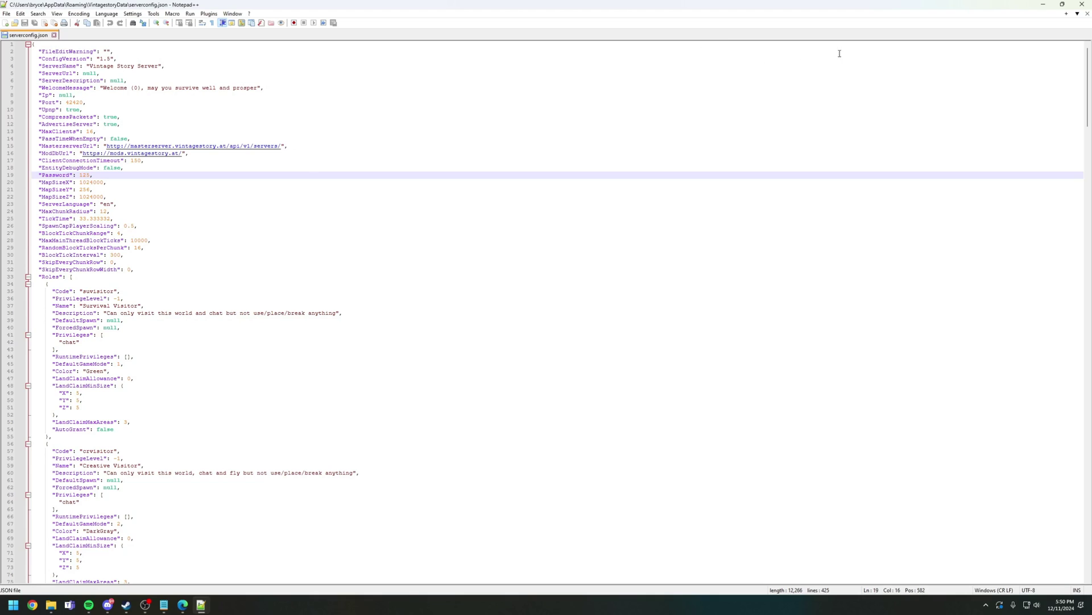
Step: Close the config file and launch VintagestoryServer.exe from the Roaming\Vintagestory folder
click(1083, 4)
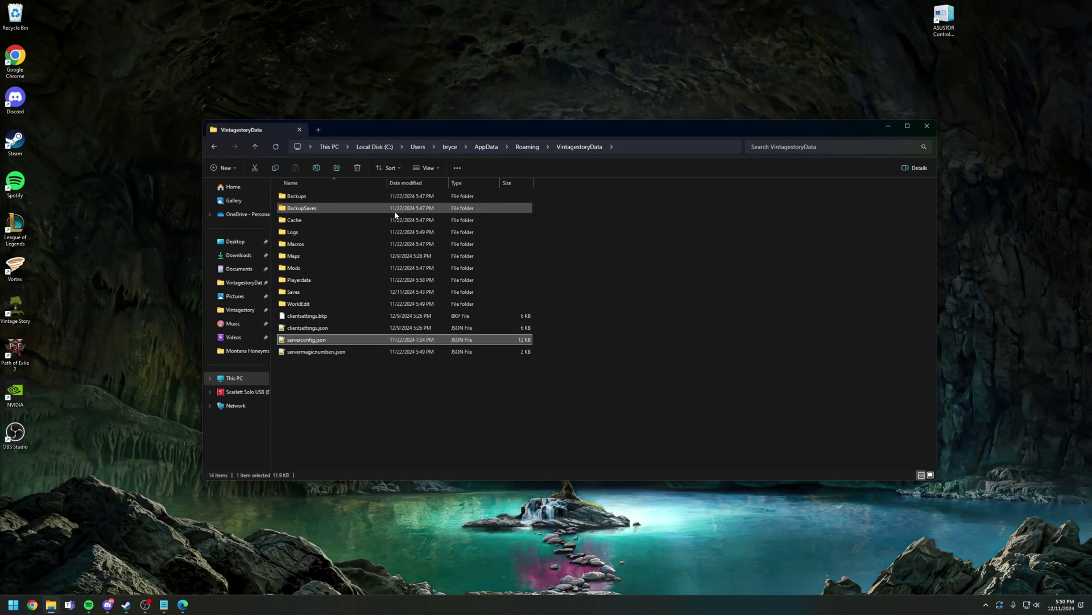
click(527, 146)
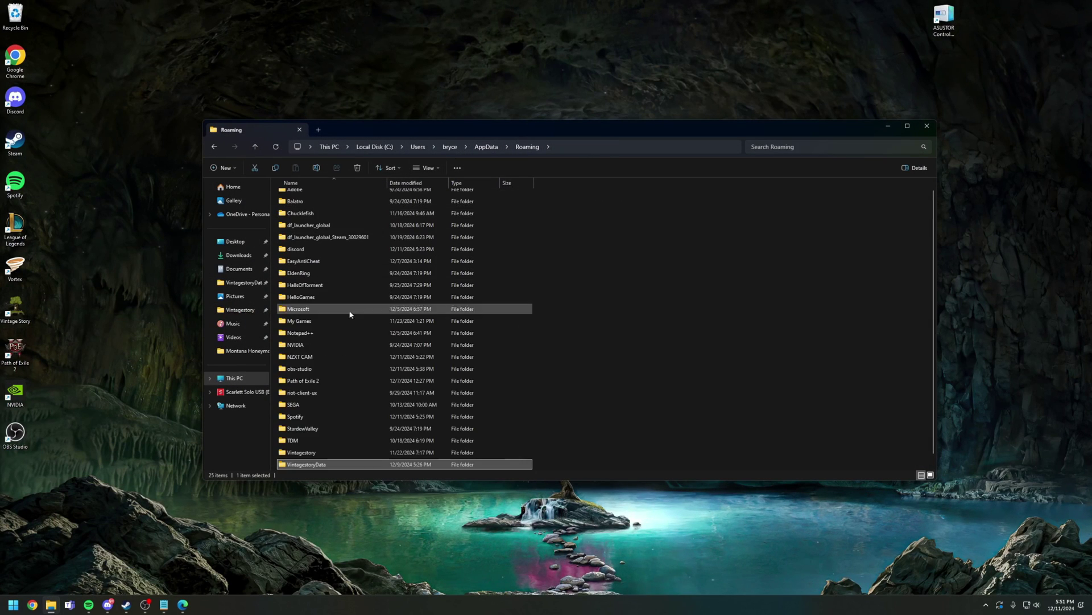
double_click(314, 442)
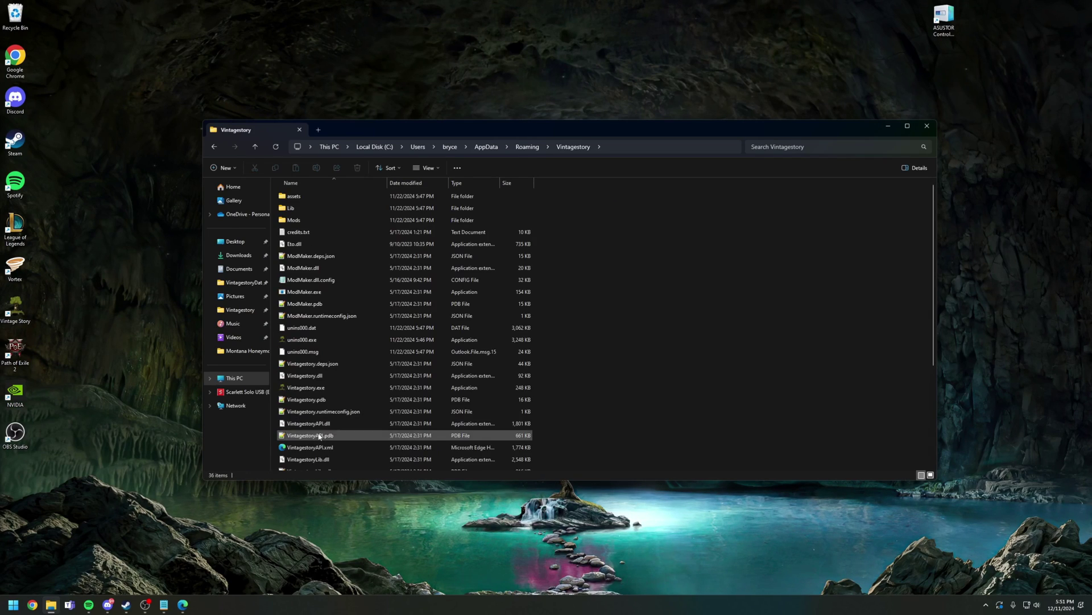
scroll(381, 276, down, 4)
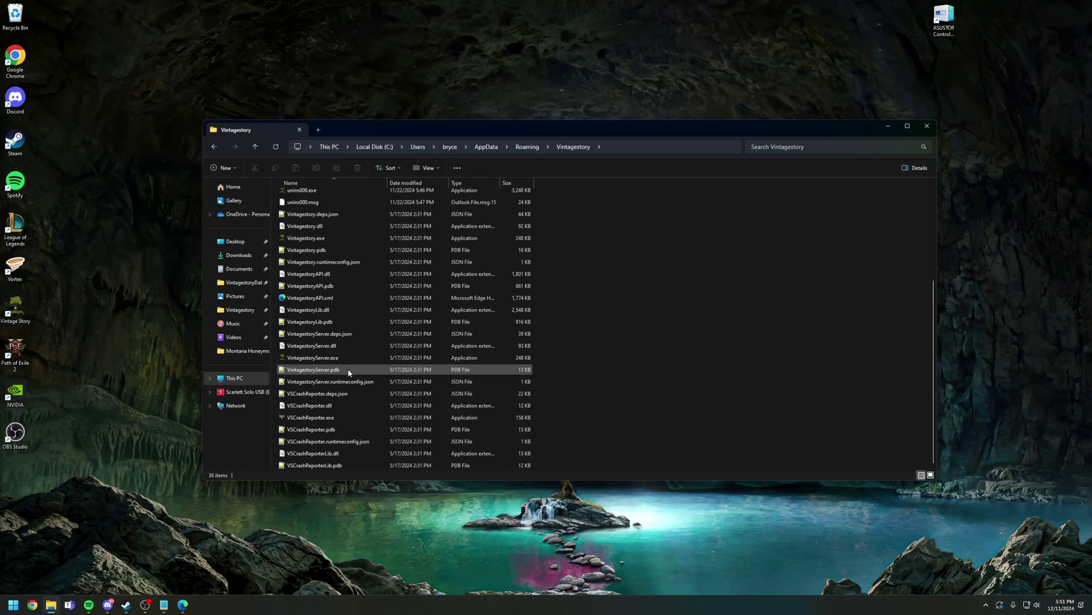
double_click(341, 360)
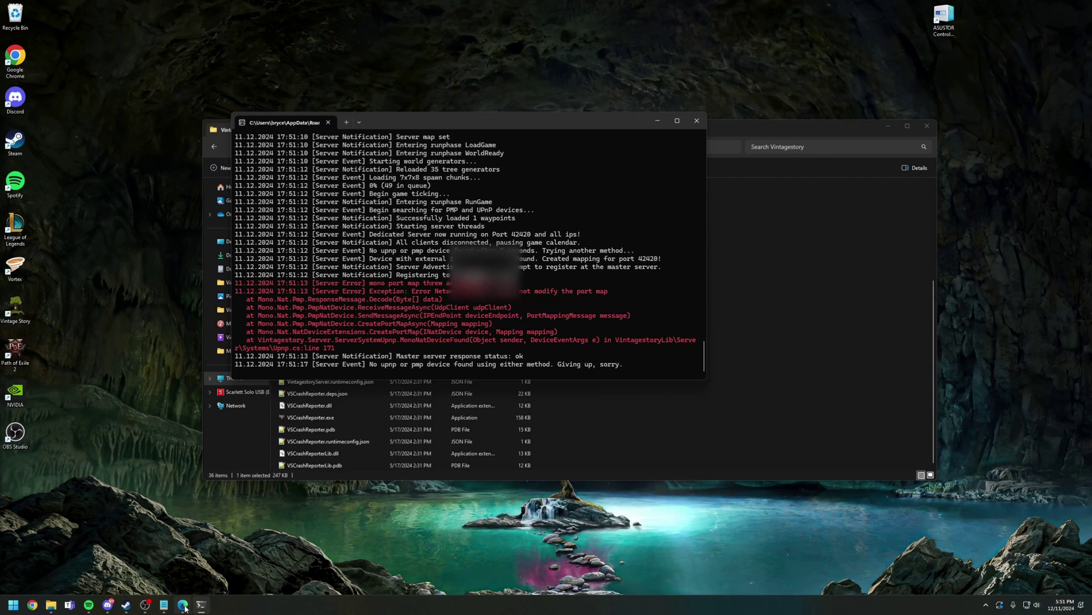
Step: Copy '/serverconfig upnp 1' from the '3. Free Internet hosting' section of the self-hosting guide
click(210, 571)
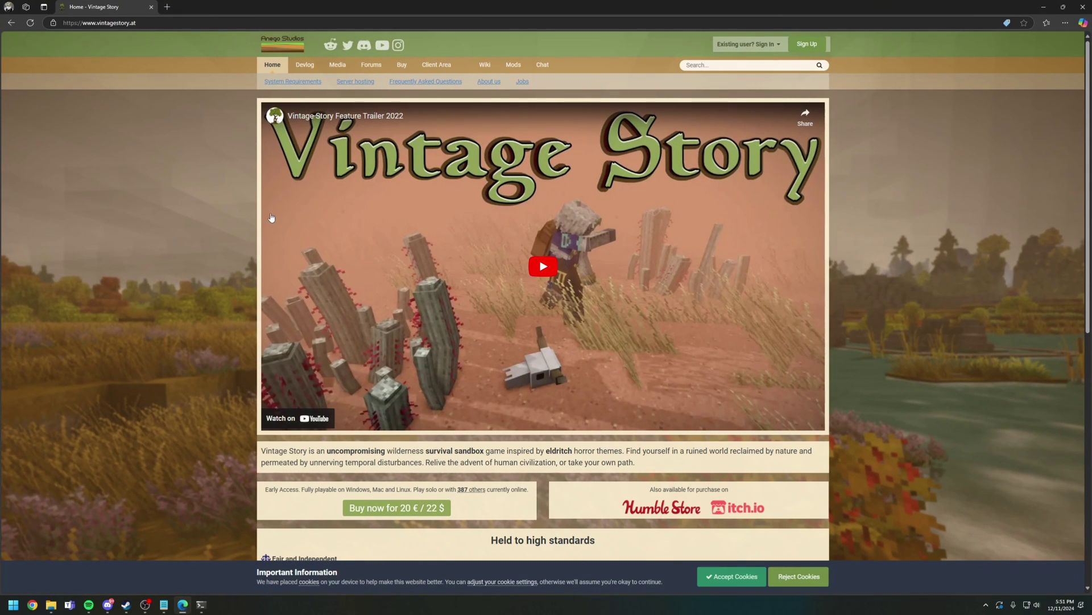
click(349, 82)
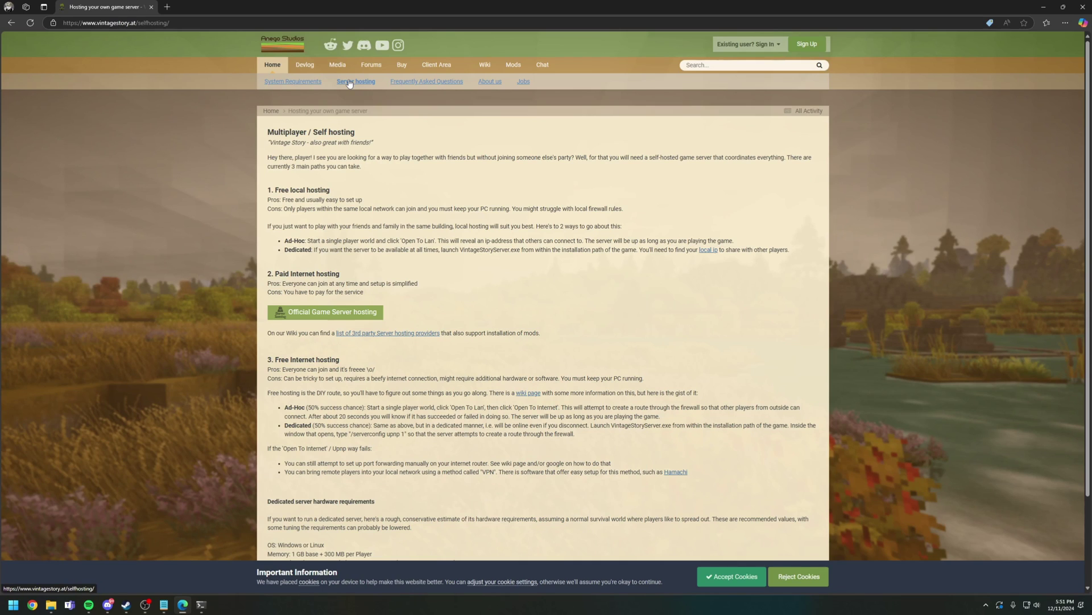
scroll(494, 229, down, 3)
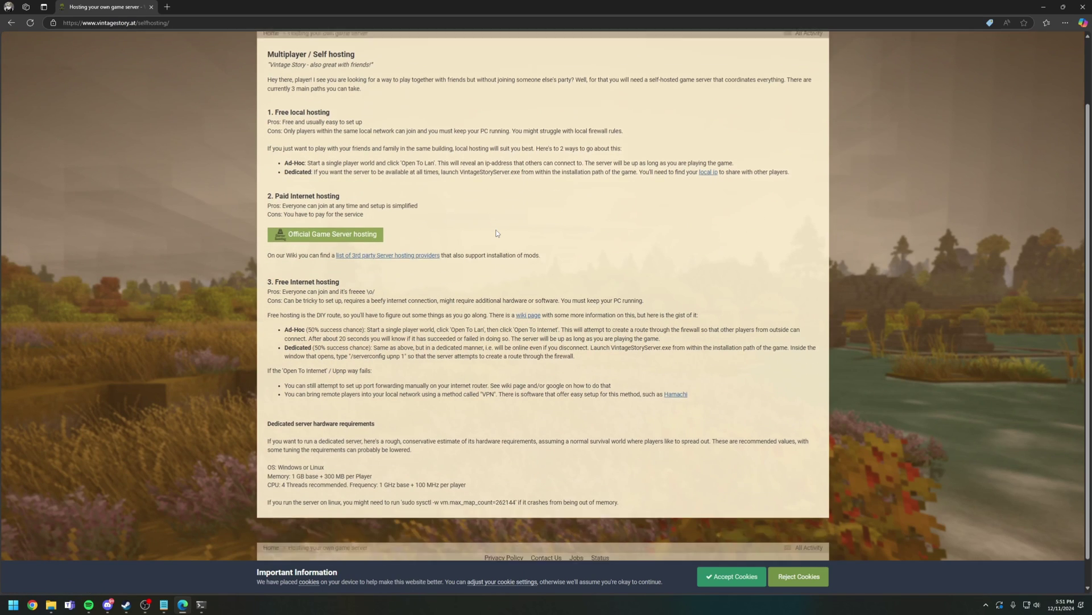
scroll(496, 234, down, 1)
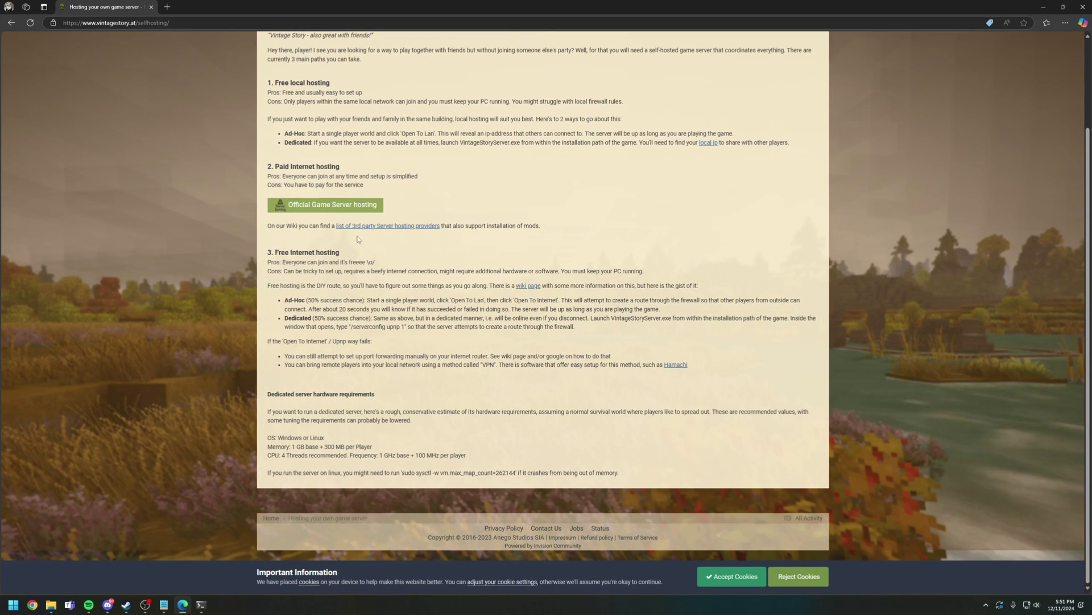
drag(266, 253, 347, 252)
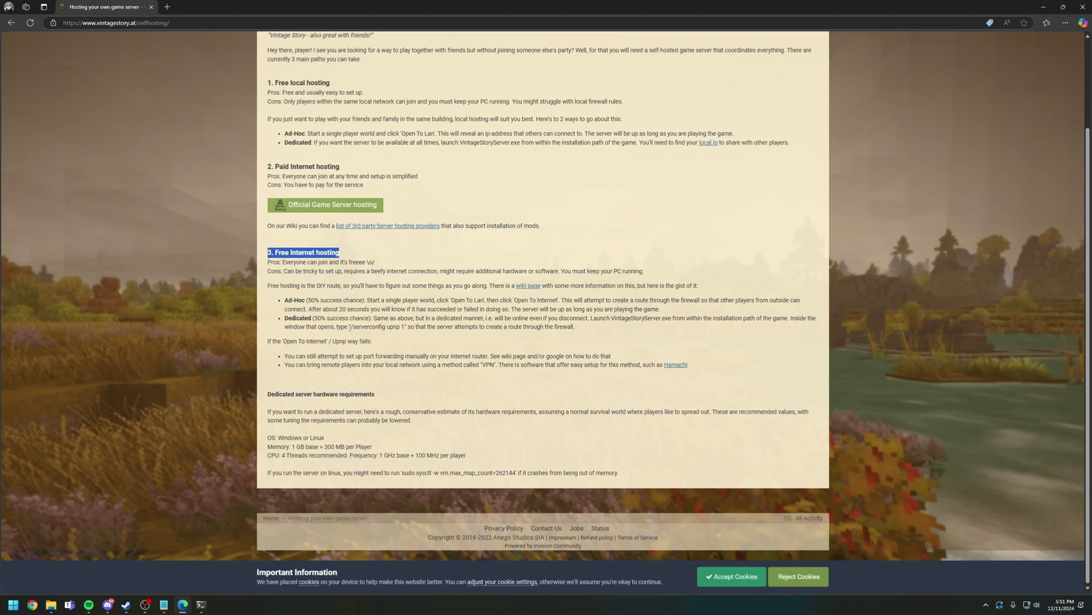
drag(351, 326, 405, 328)
key(ctrl+c)
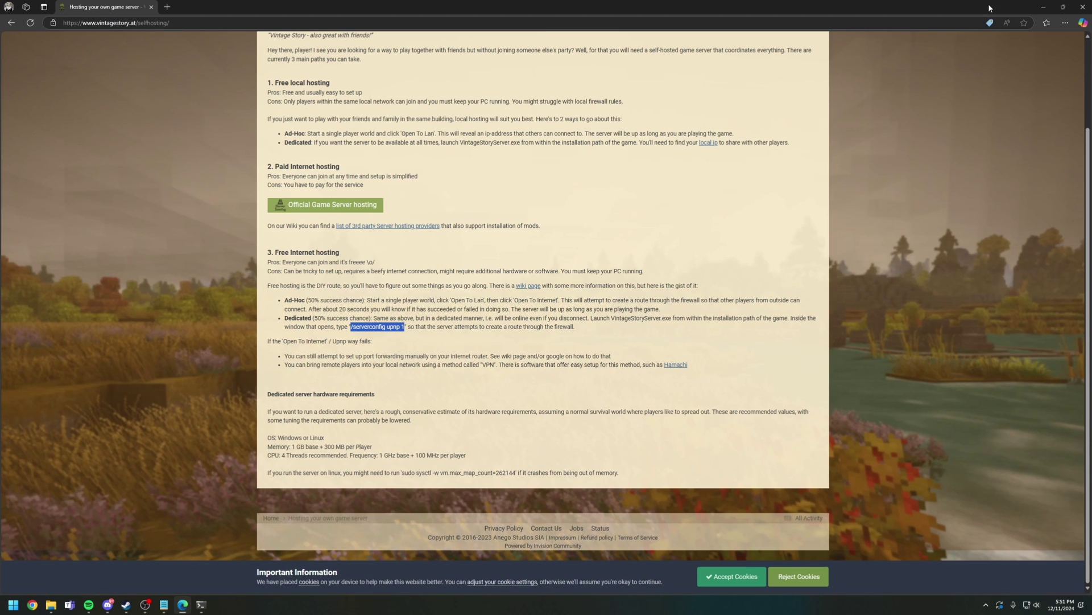
click(1043, 9)
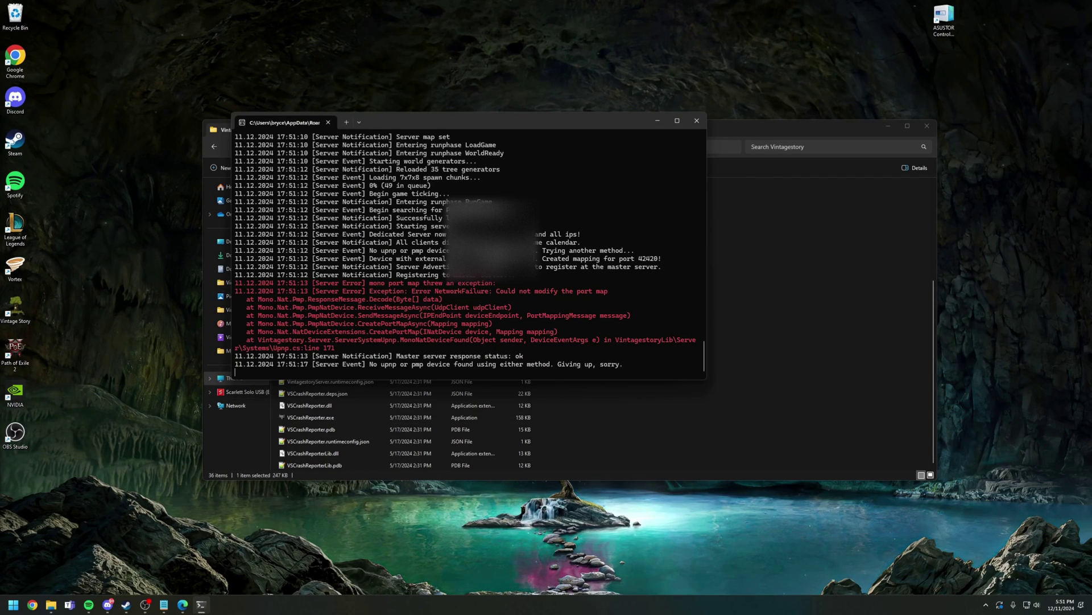
Step: Run /serverconfig upnp 1, then restart VintagestoryServer.exe so UPnP maps port 42420
key(ctrl+v)
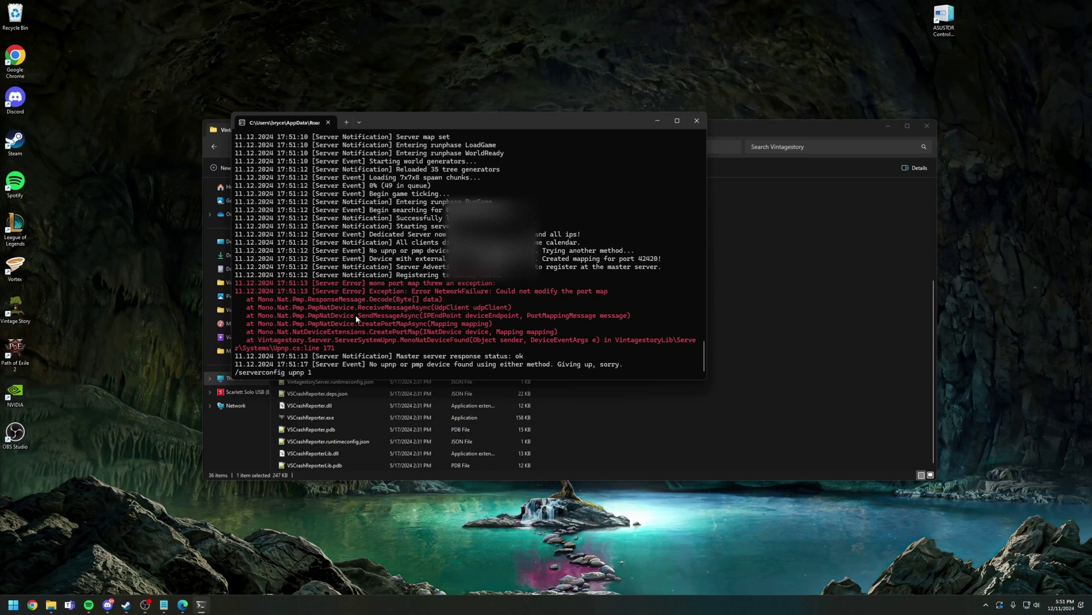
key(Return)
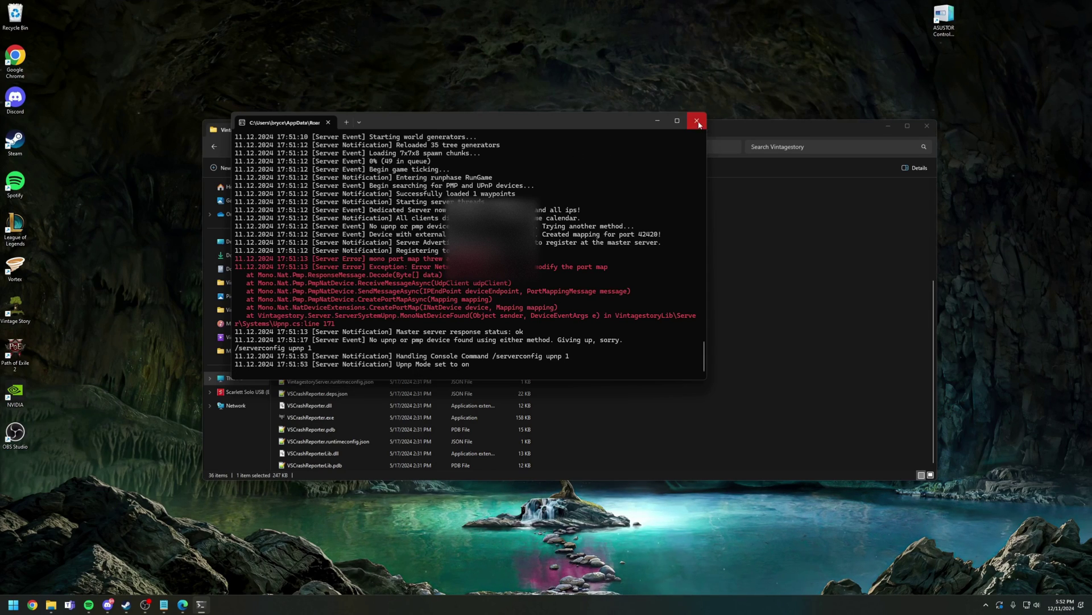
click(698, 122)
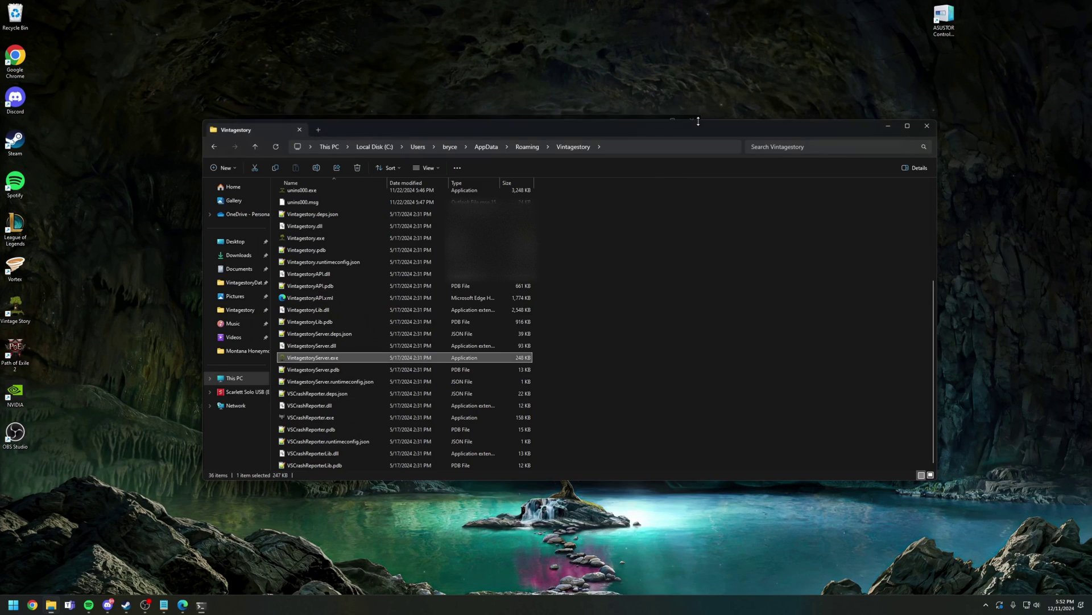
double_click(345, 358)
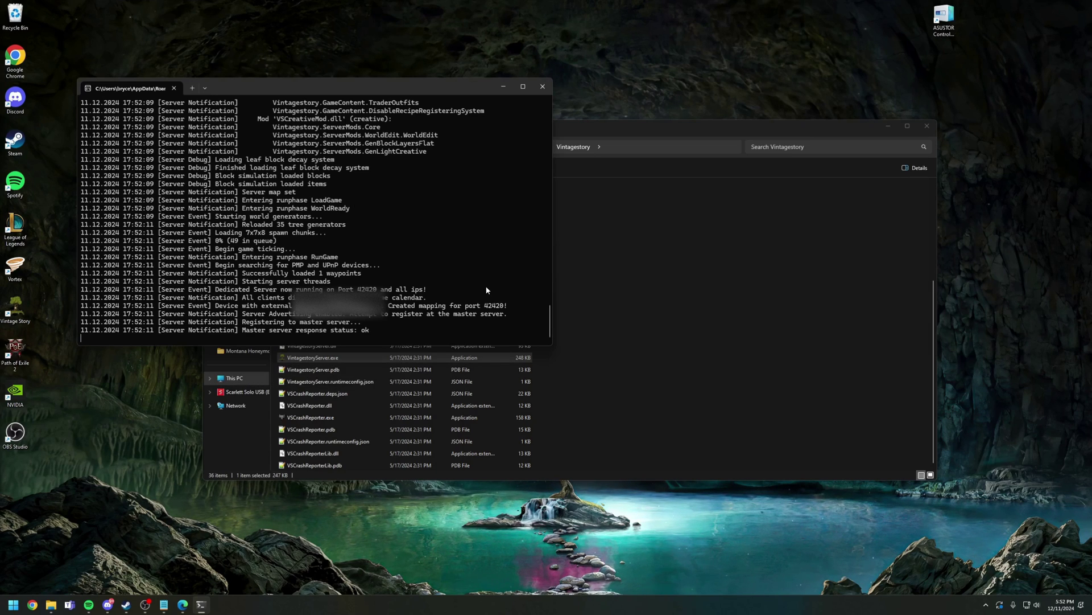
drag(408, 93, 611, 113)
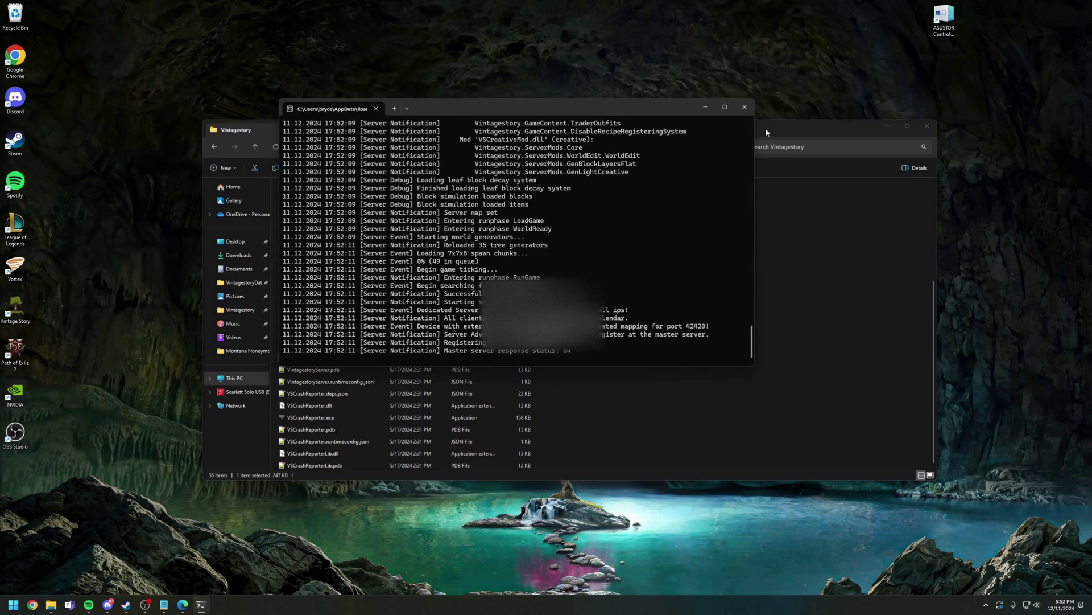
click(889, 126)
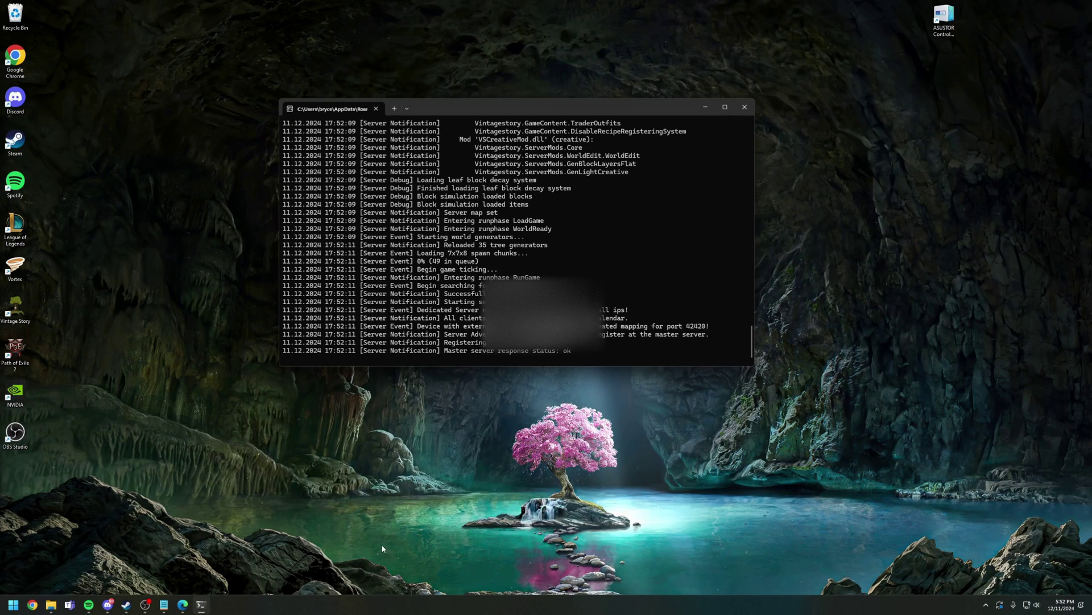
Step: Search 'ip chicken' in Chrome and copy the public IP address shown on ipchicken.com
click(29, 608)
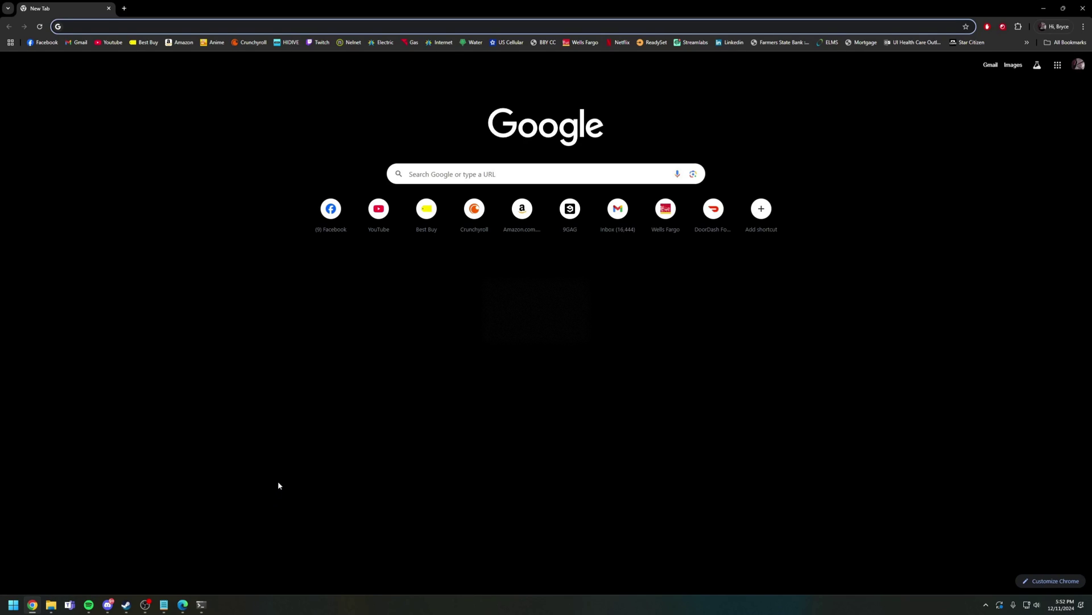
click(210, 26)
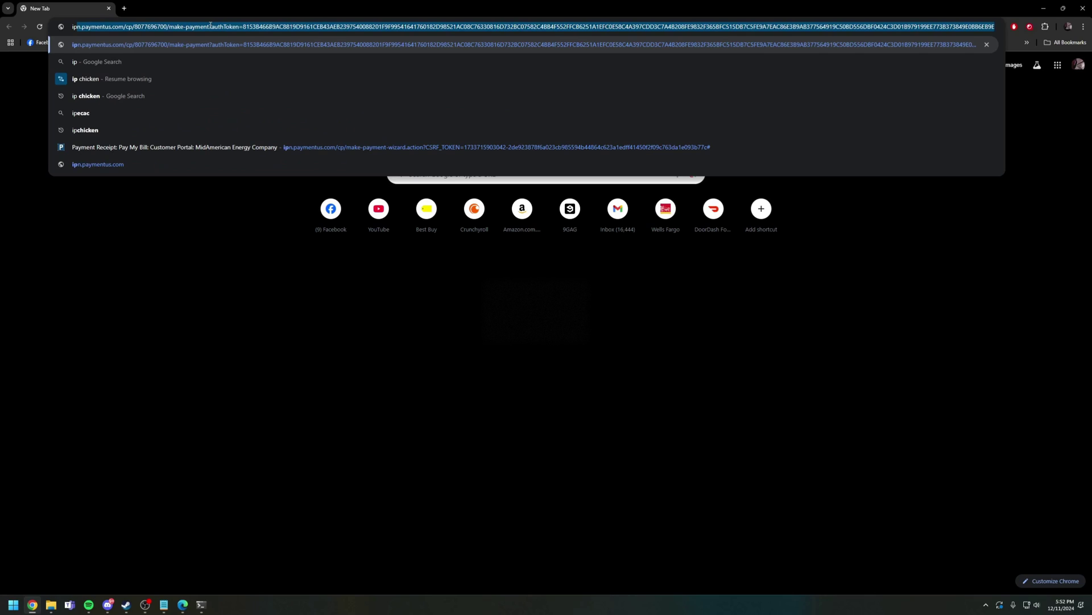
text(ch)
key(BackSpace)
key(BackSpace)
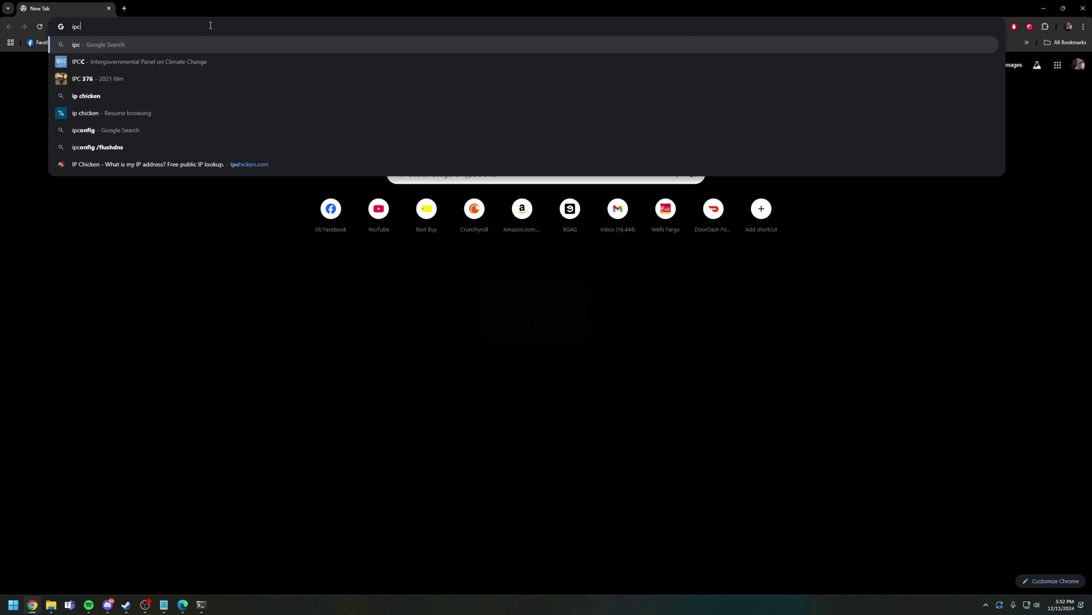
text(chicken.com)
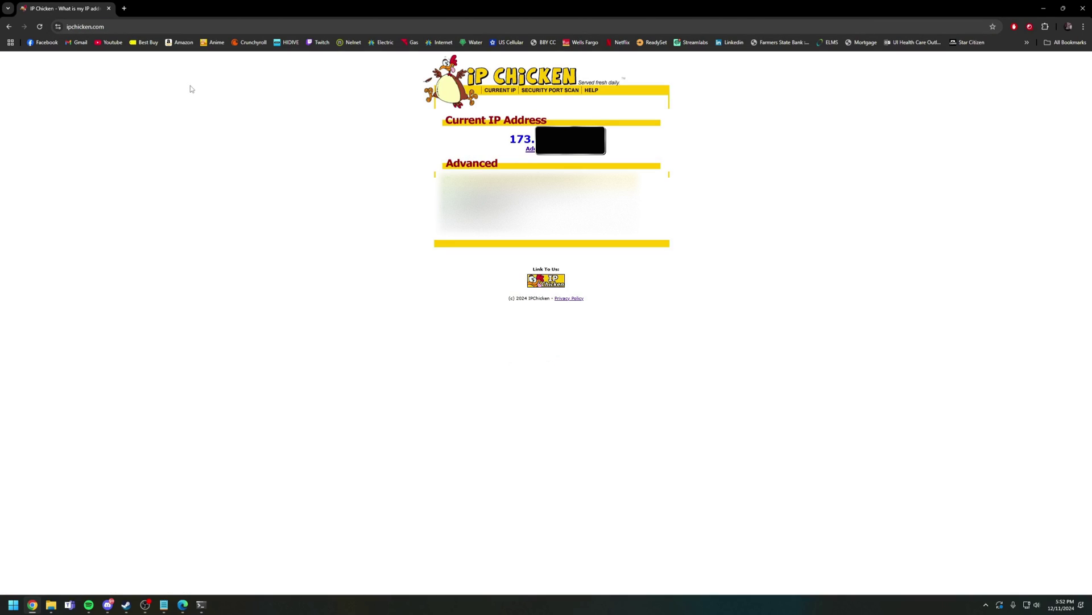
drag(511, 139, 533, 137)
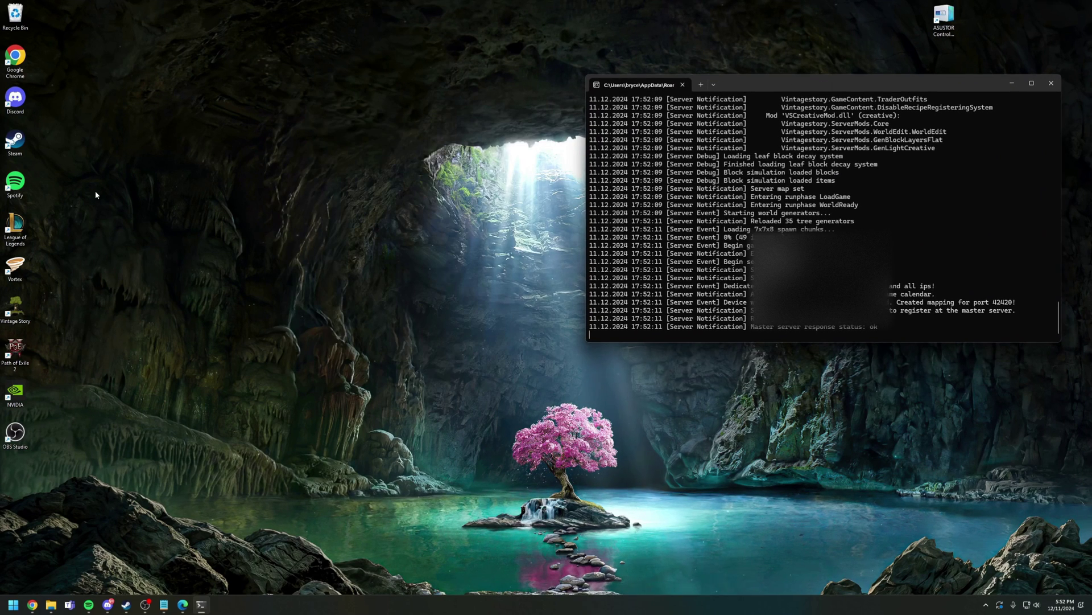
Step: Edit the saved Multiplayer server entry, re-enter the server password, and save it
click(19, 310)
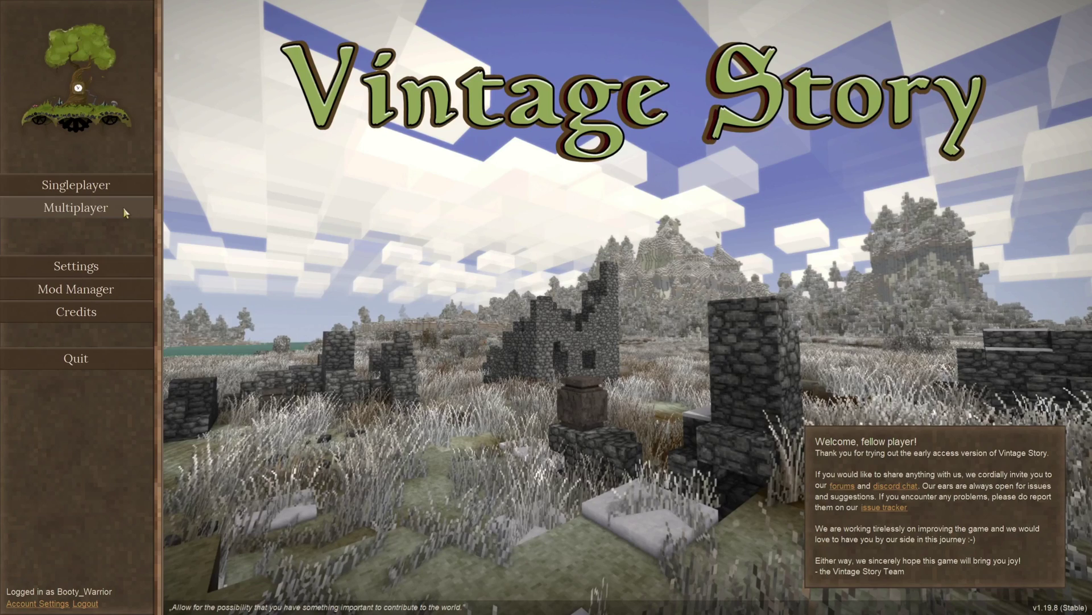
click(123, 207)
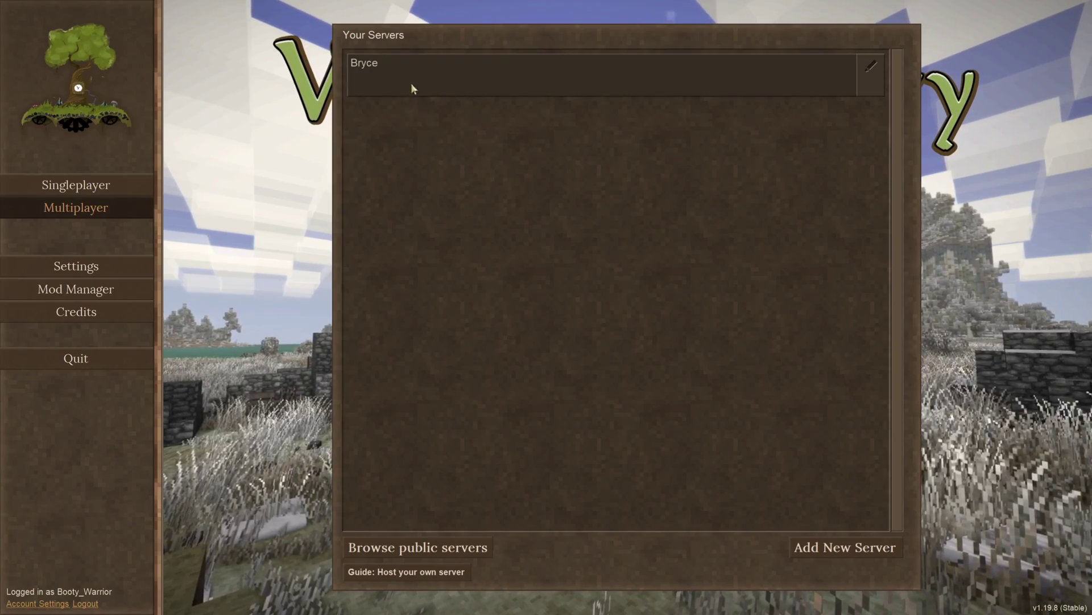
click(871, 80)
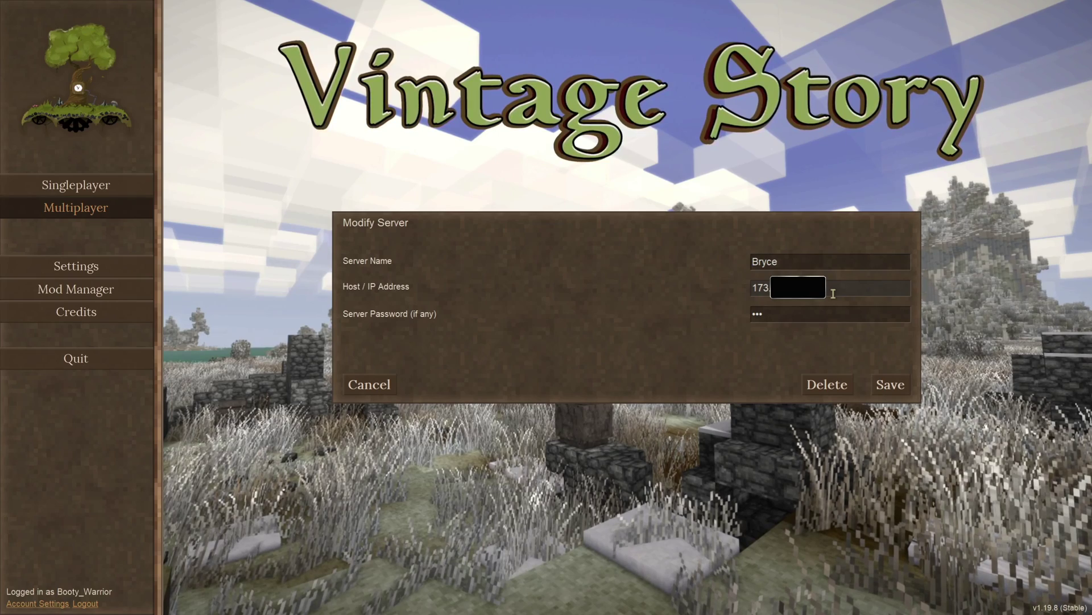
click(769, 314)
key(BackSpace)
key(BackSpace)
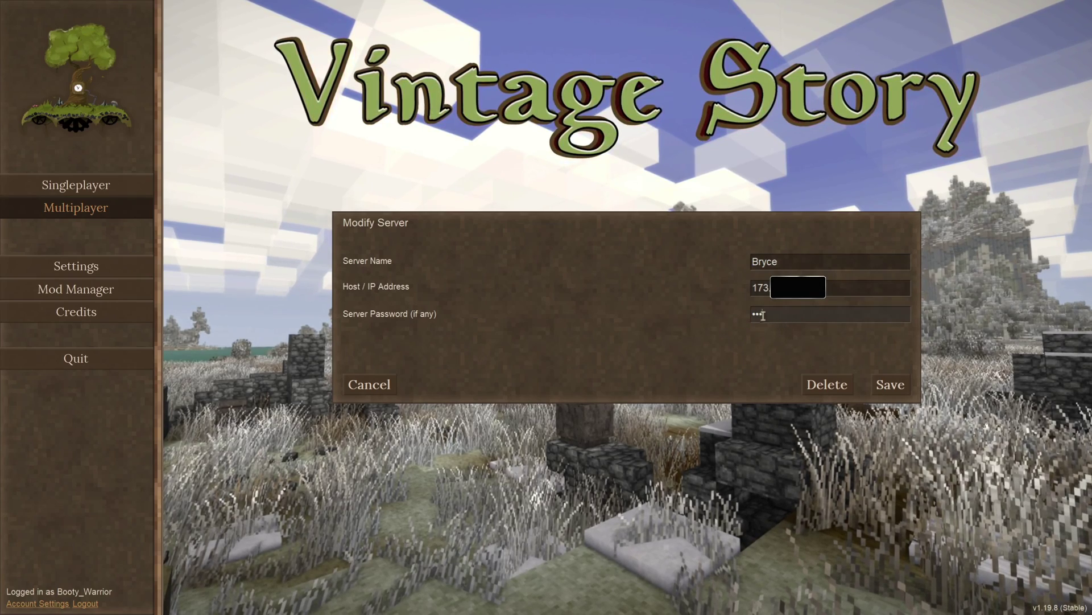
text(••)
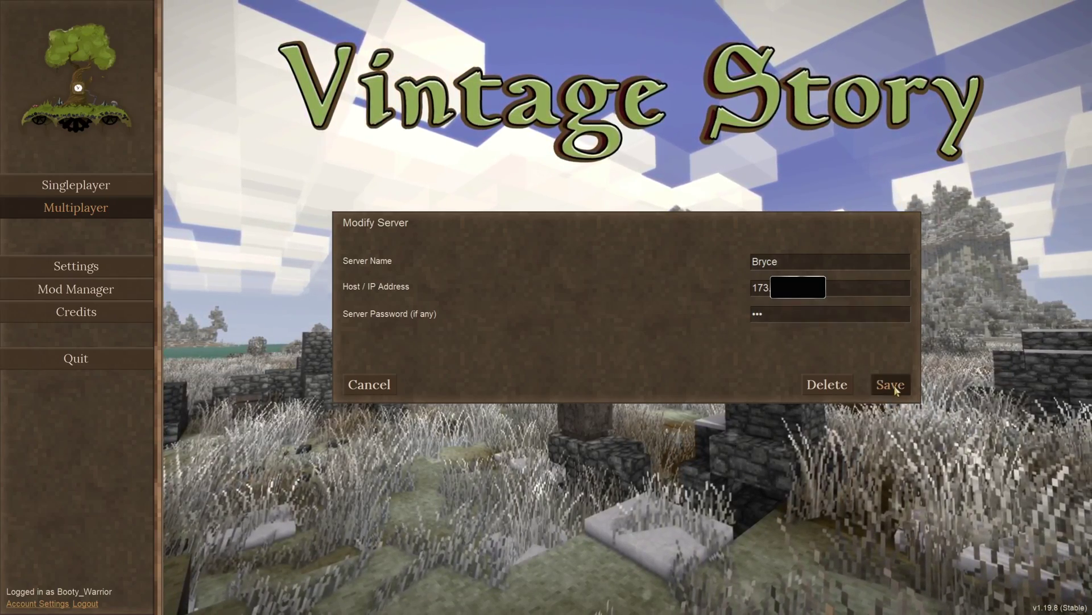
click(893, 386)
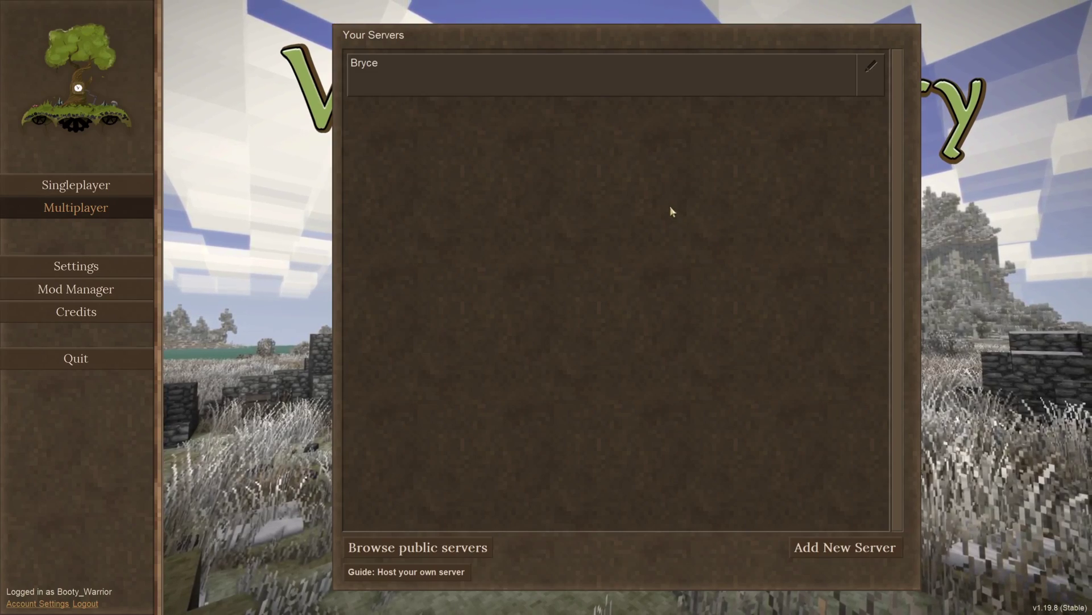
Step: Connect to the saved server in Your Servers and walk forward to pick up the red item
click(528, 79)
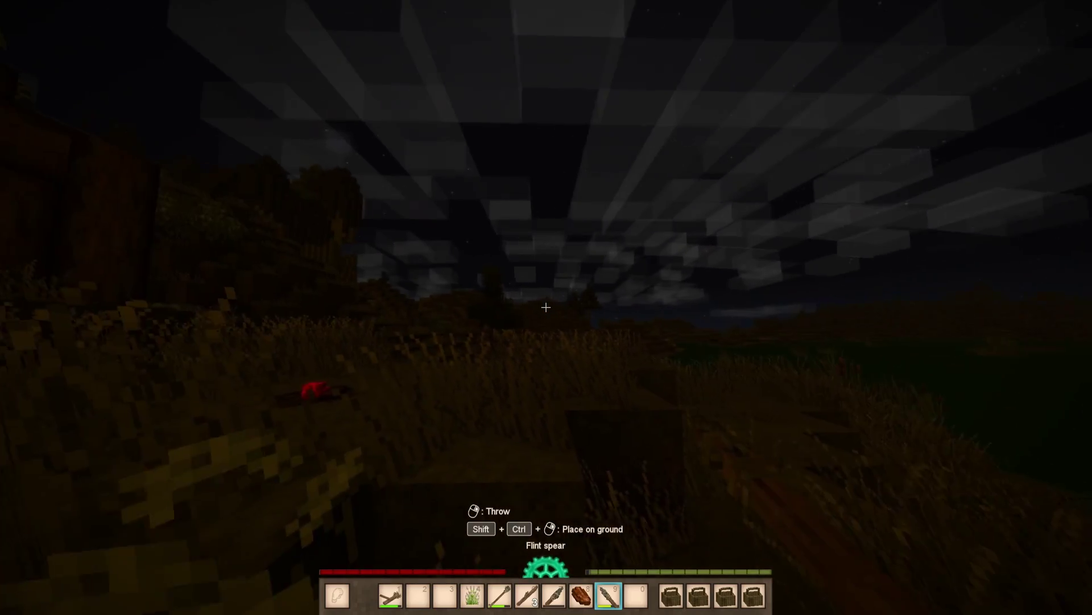
key(w)
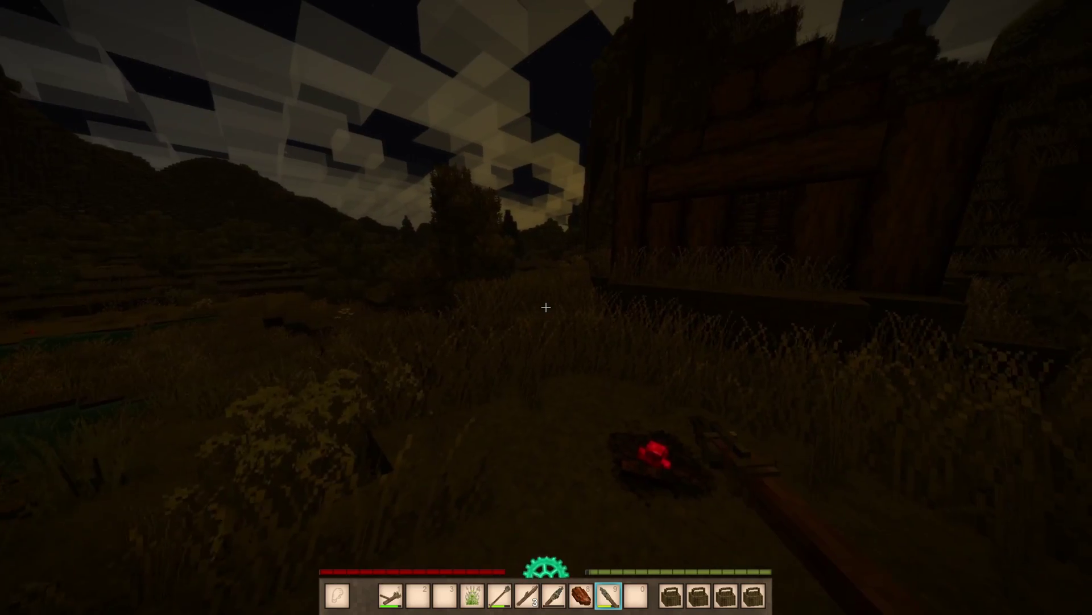
key(w)
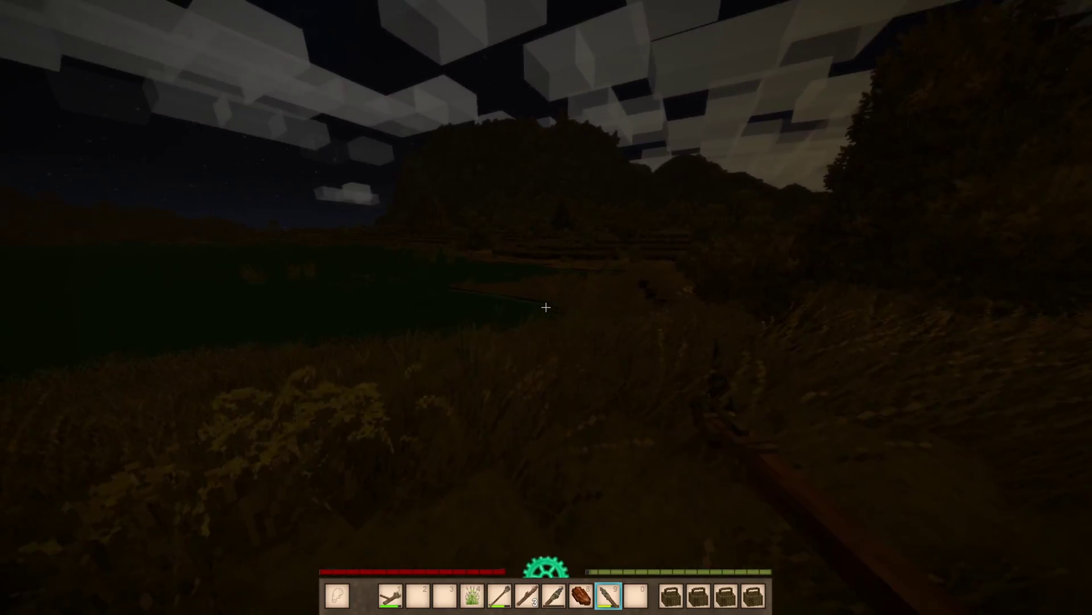